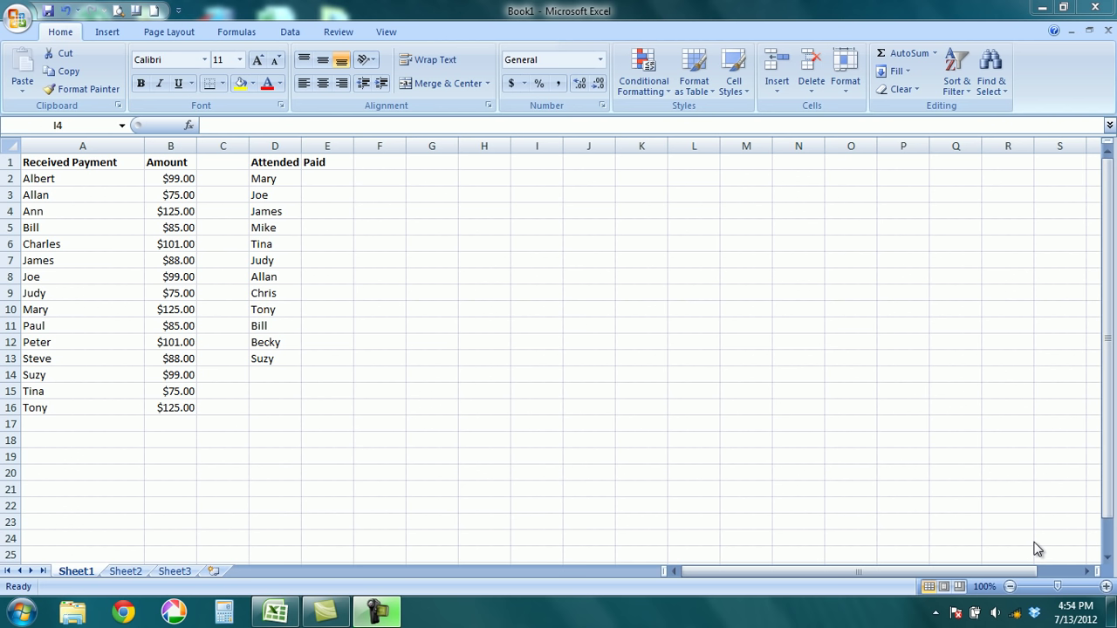
click(262, 179)
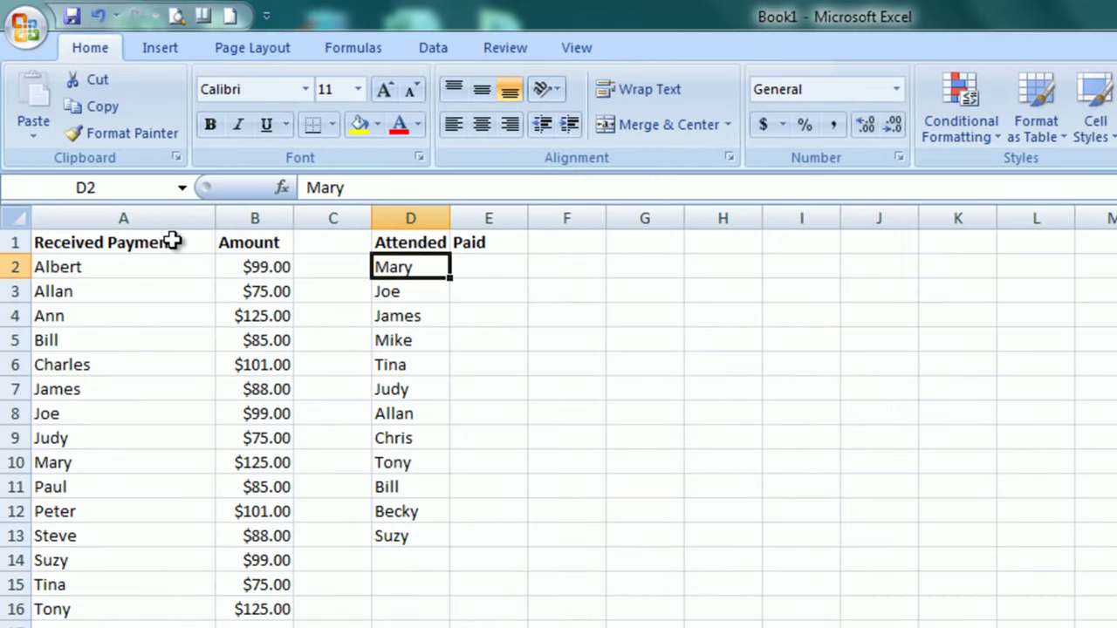
drag(174, 242, 128, 611)
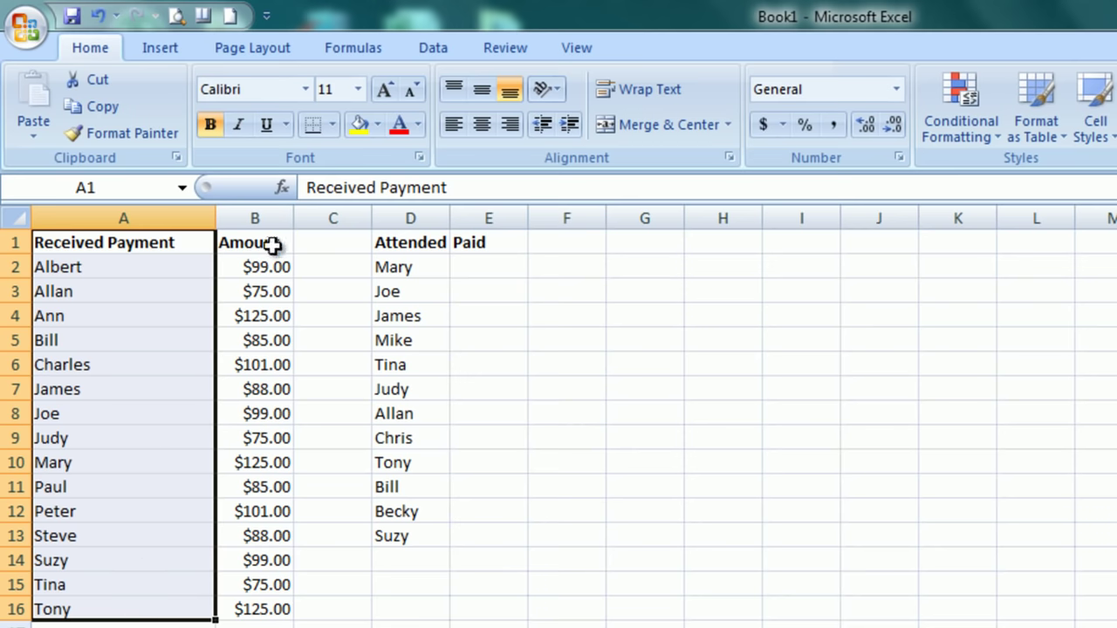
drag(262, 267, 251, 609)
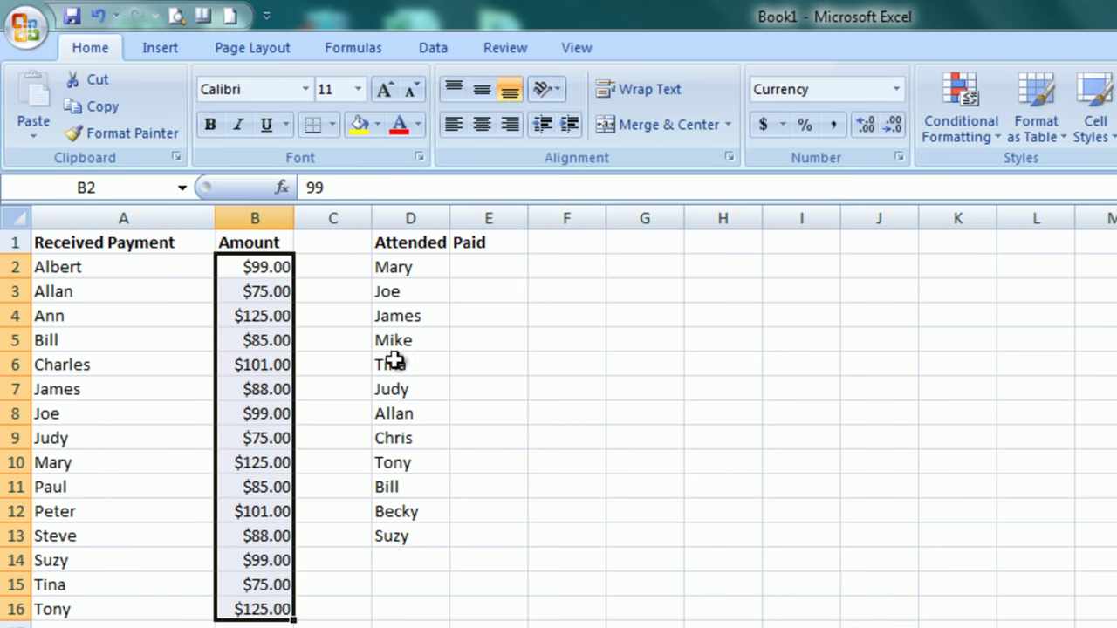
click(406, 260)
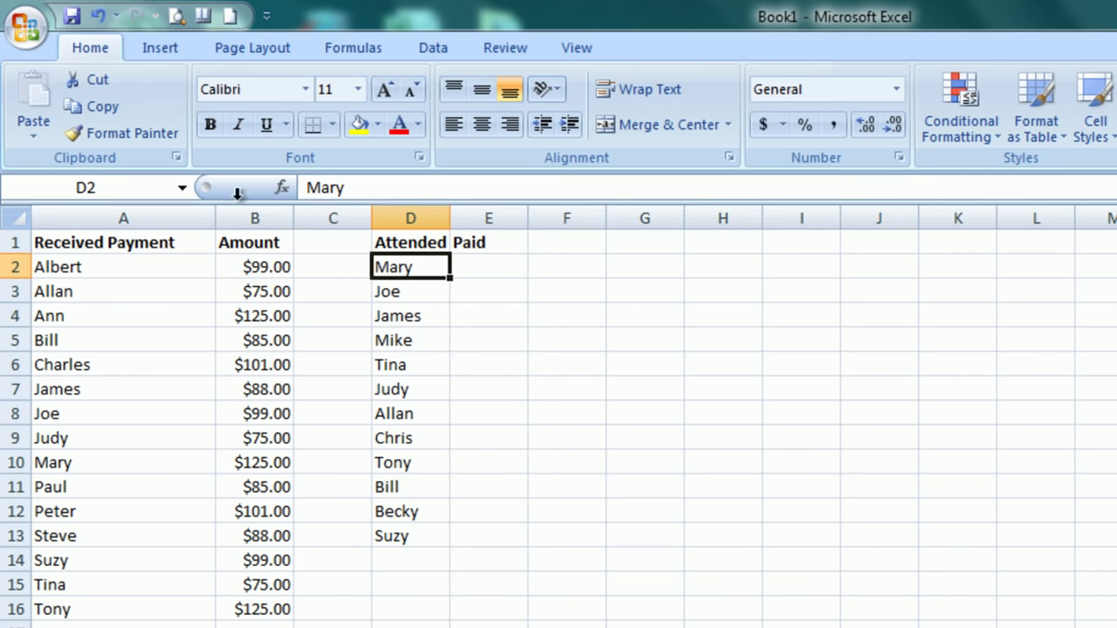
- Define the range name paid for the Received Payment and Amount data, including spare rows, in cells A2:B25
click(54, 267)
drag(189, 274, 259, 610)
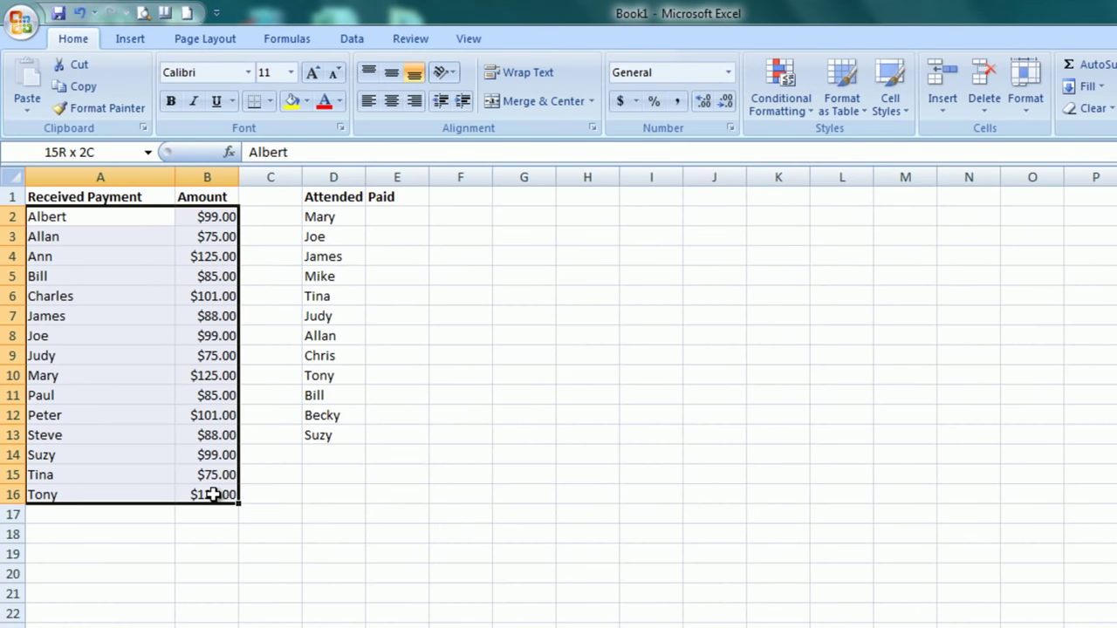
drag(214, 495, 210, 627)
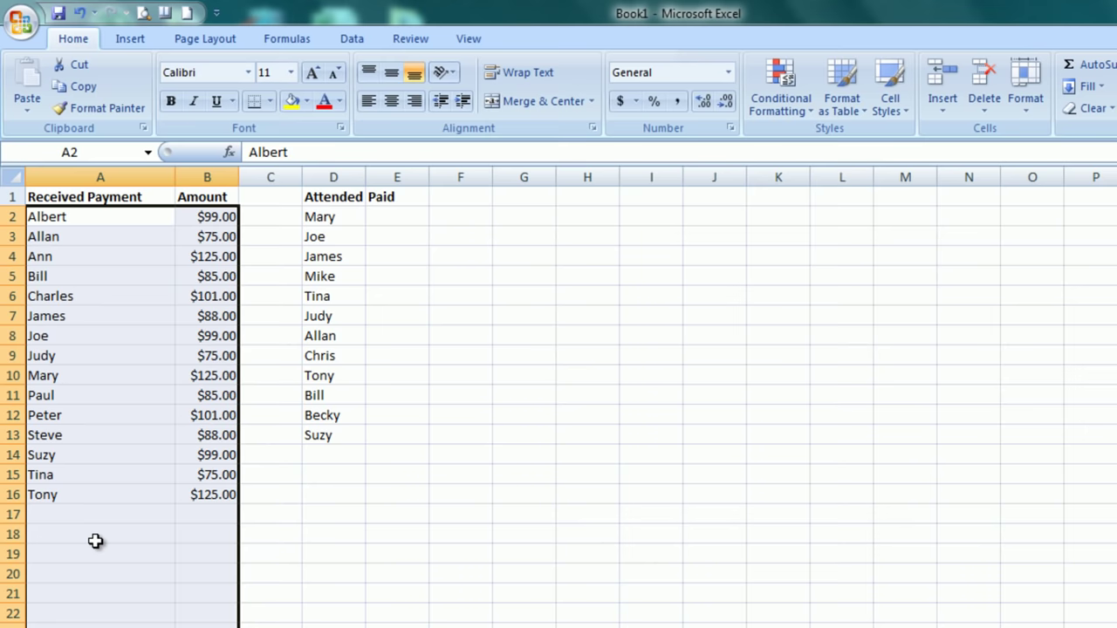
right_click(104, 342)
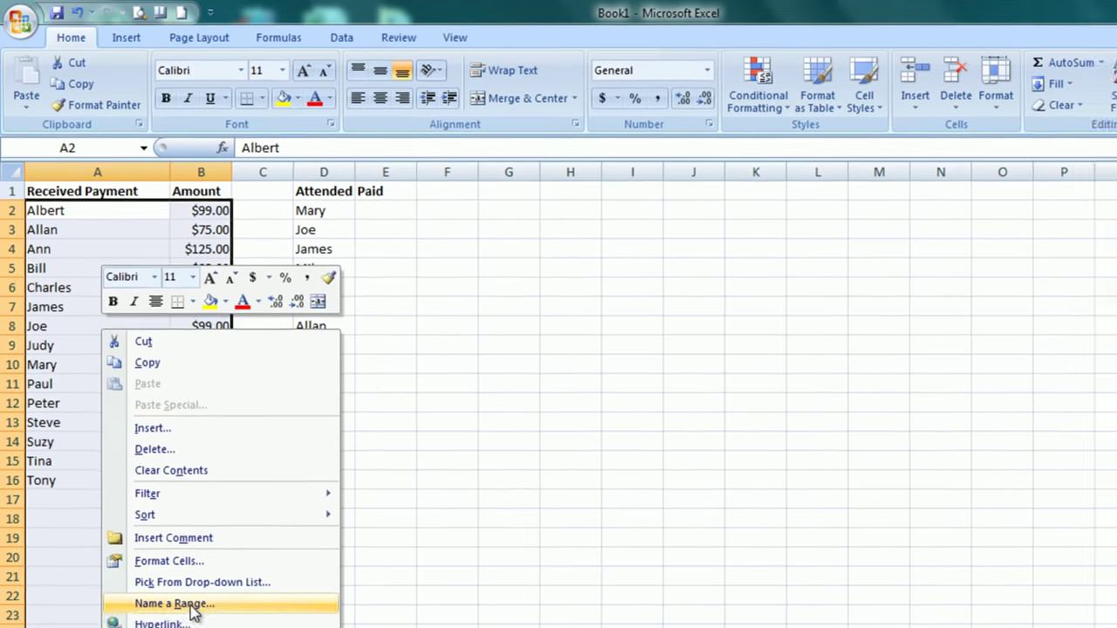
click(196, 620)
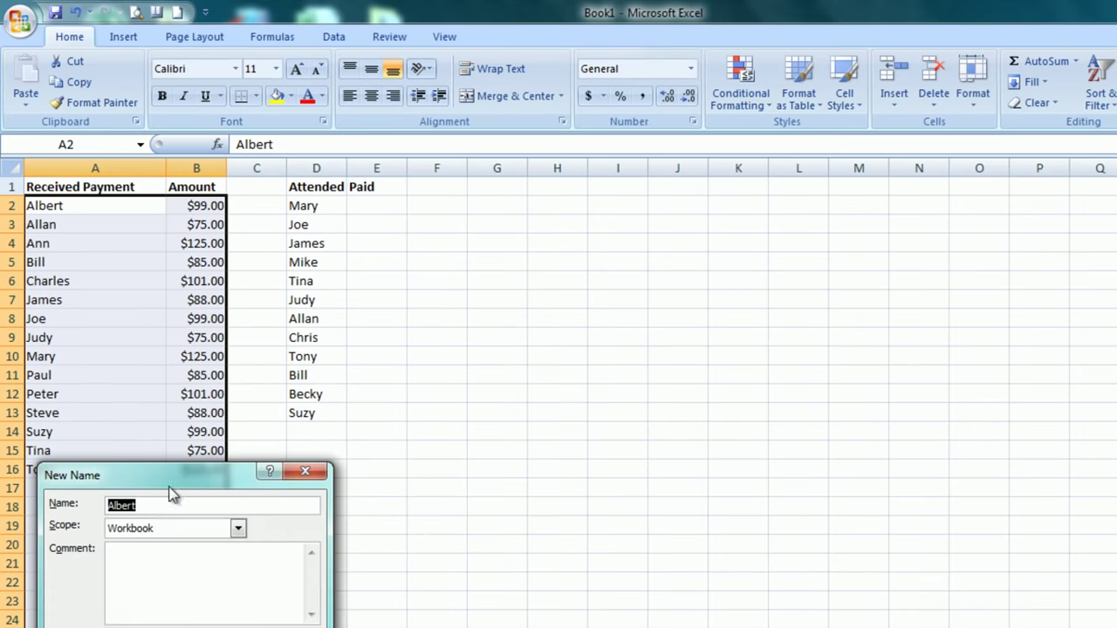
drag(171, 492, 481, 288)
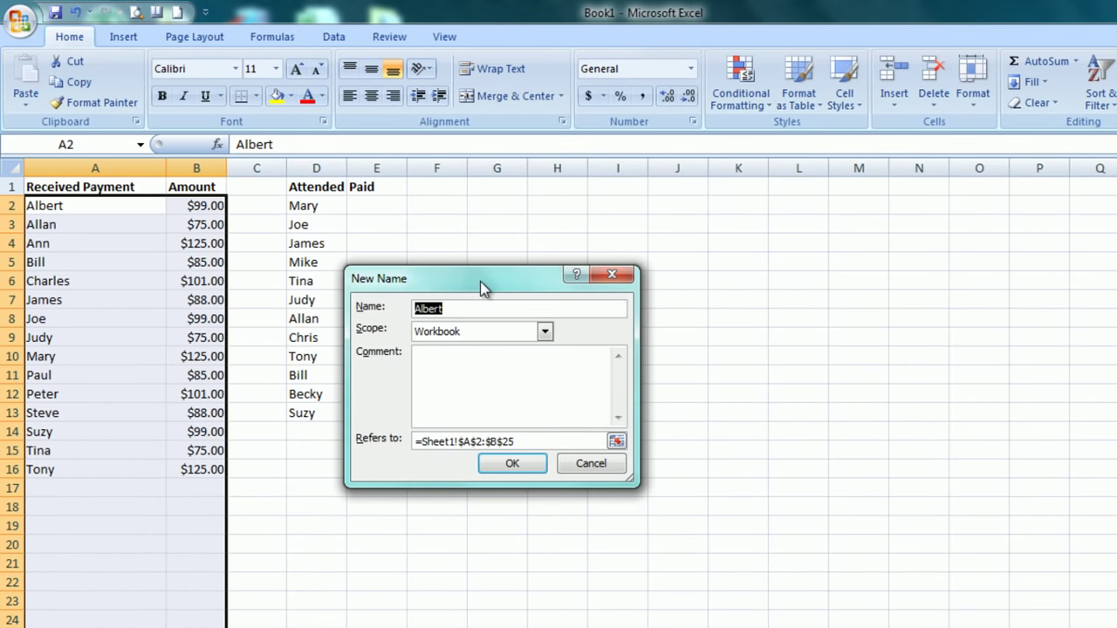
key(Return)
click(513, 207)
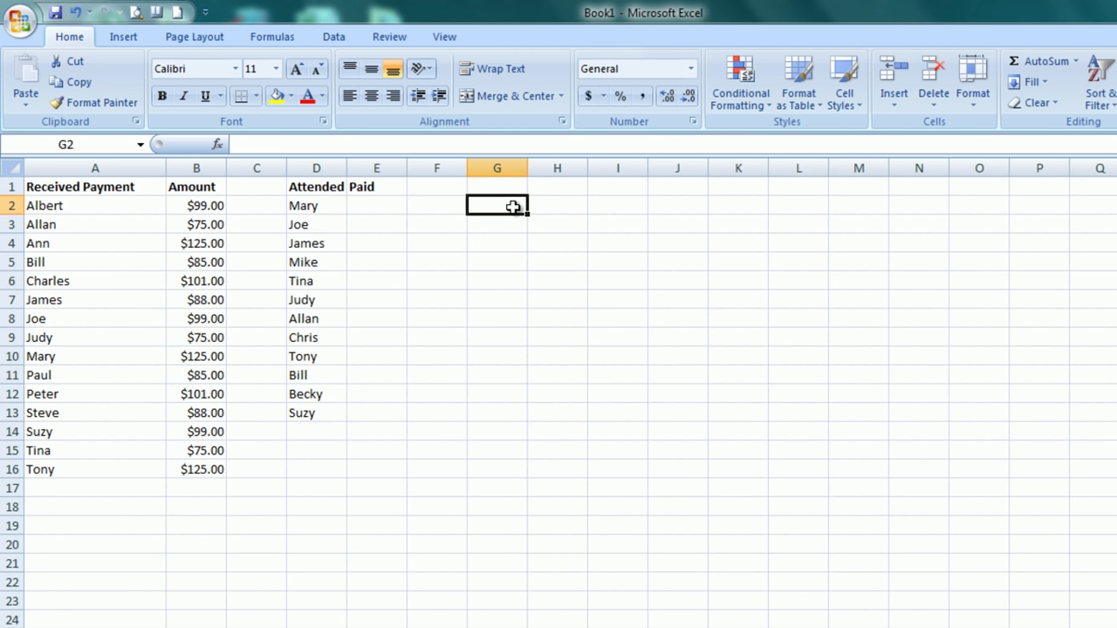
- Search the function library for Vlookup and insert the VLOOKUP function in cell E2 of the Paid column
click(372, 206)
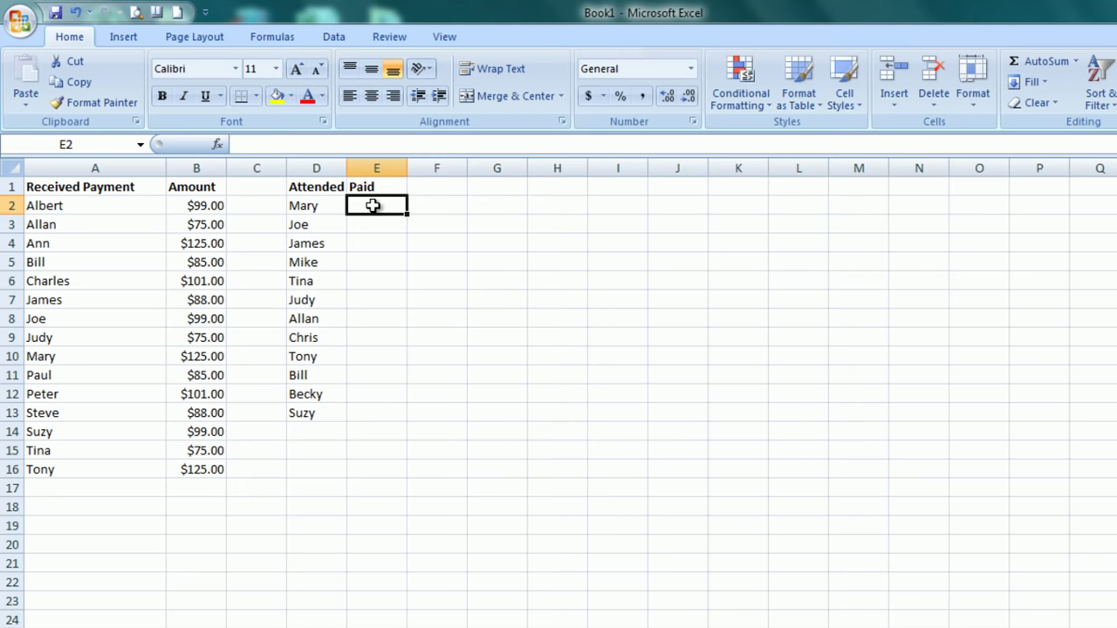
click(320, 208)
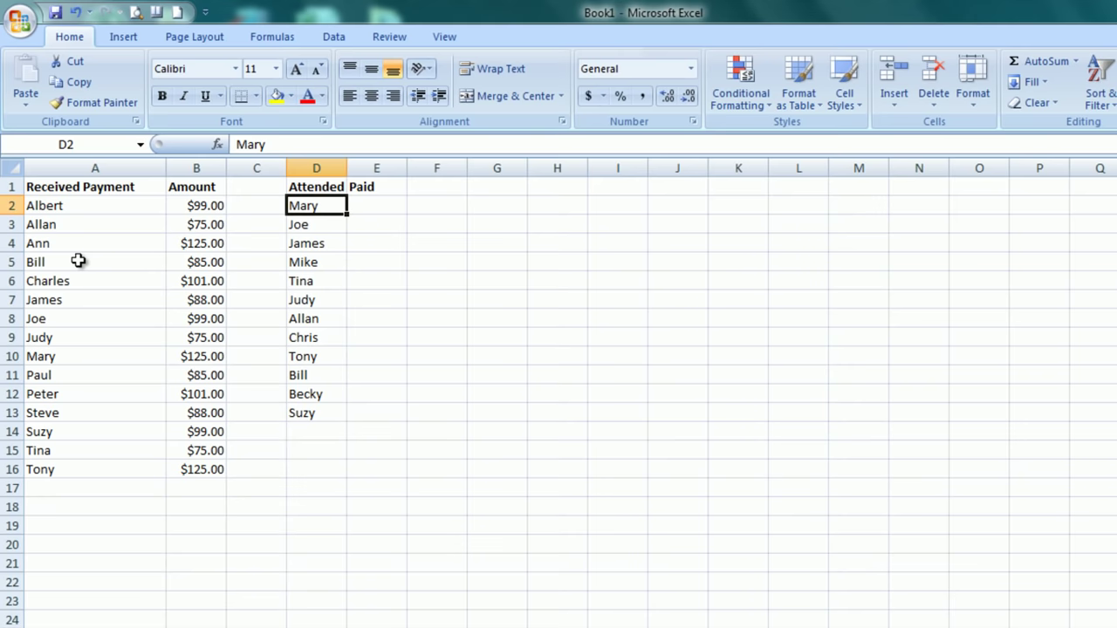
click(370, 203)
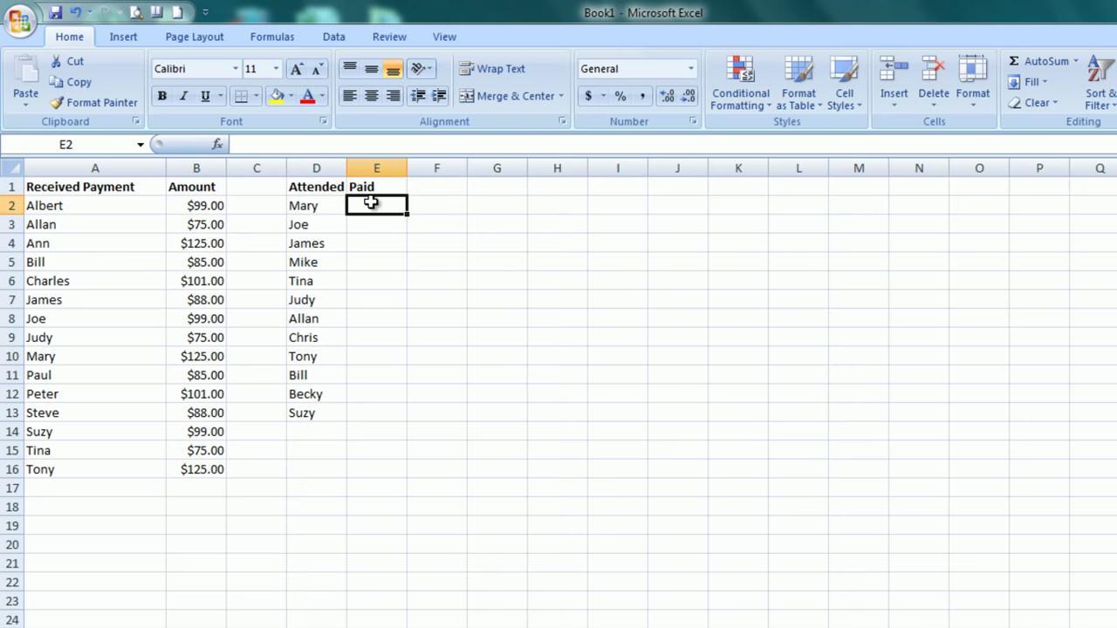
click(218, 149)
drag(448, 298, 456, 199)
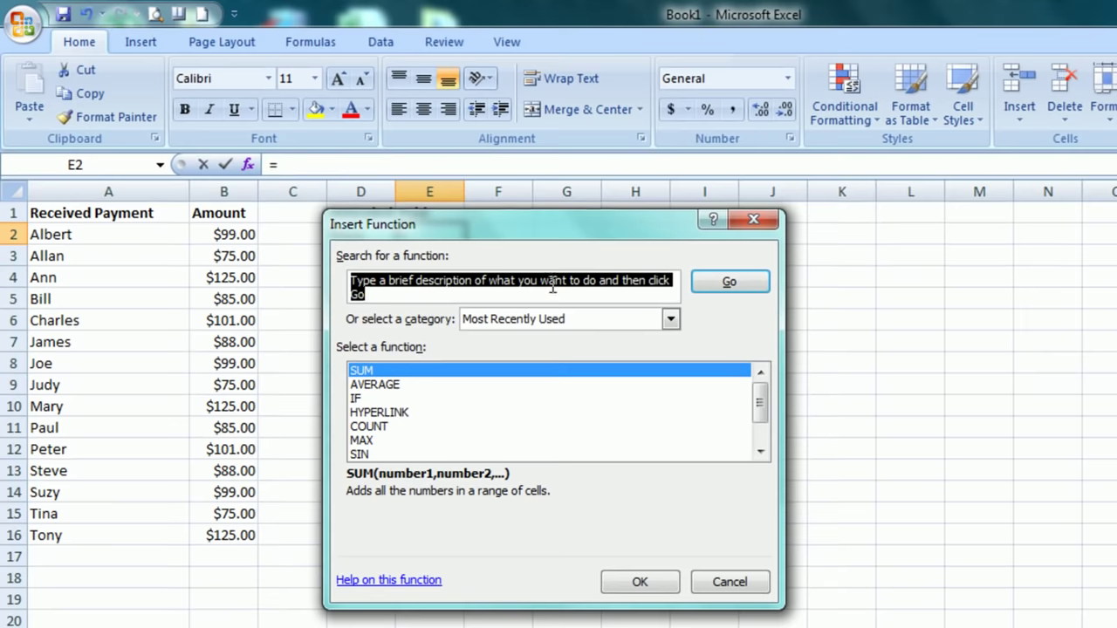
text(V)
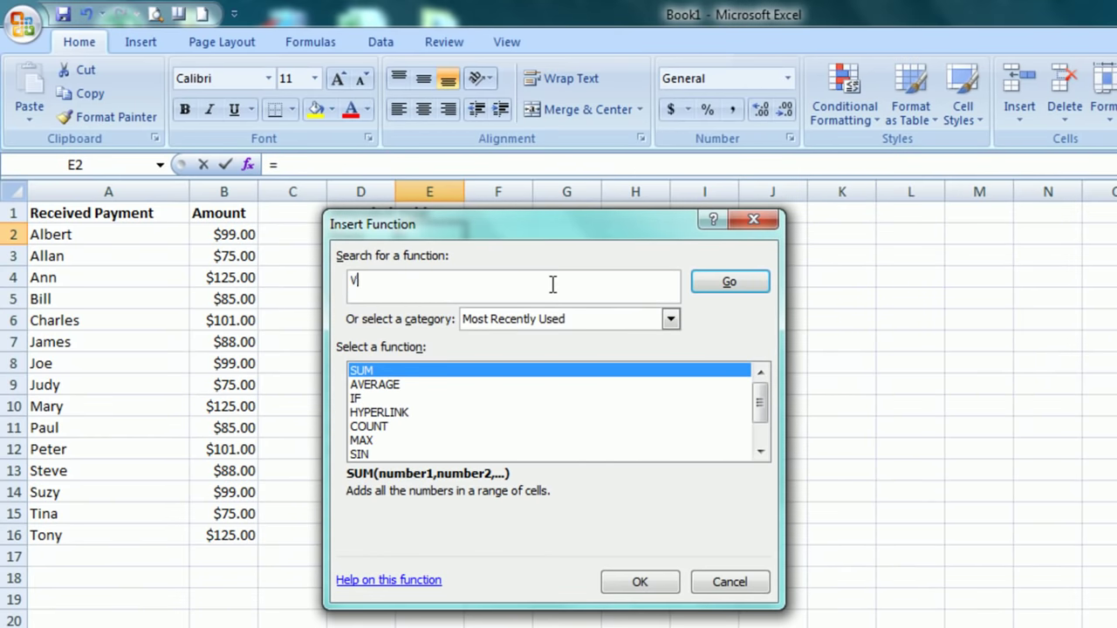
text(lookup)
key(Return)
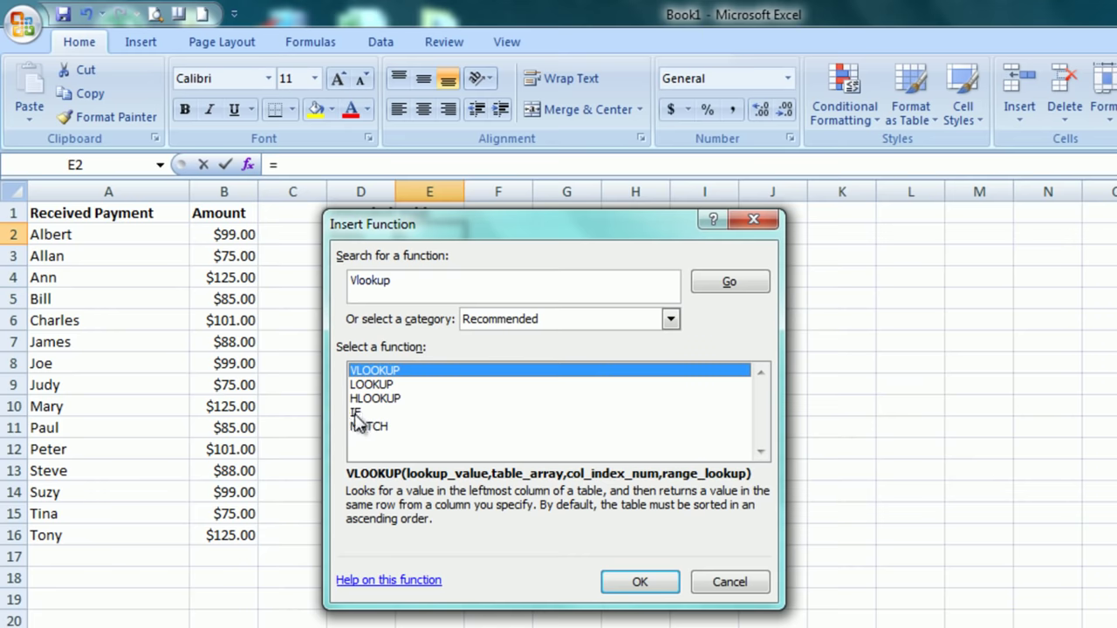
click(632, 586)
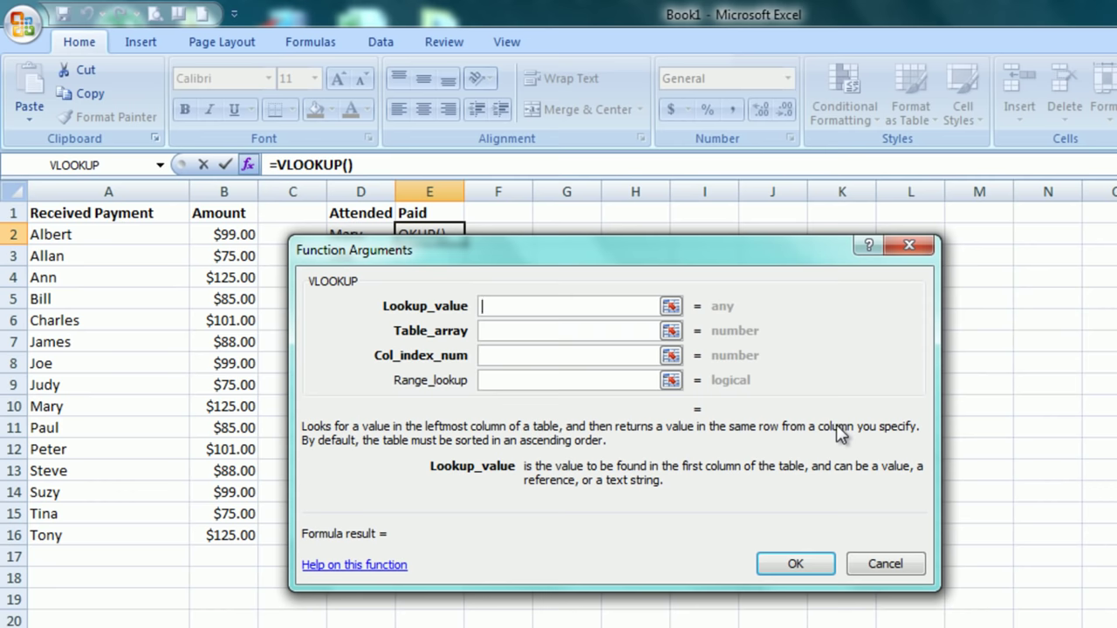
click(552, 332)
click(545, 357)
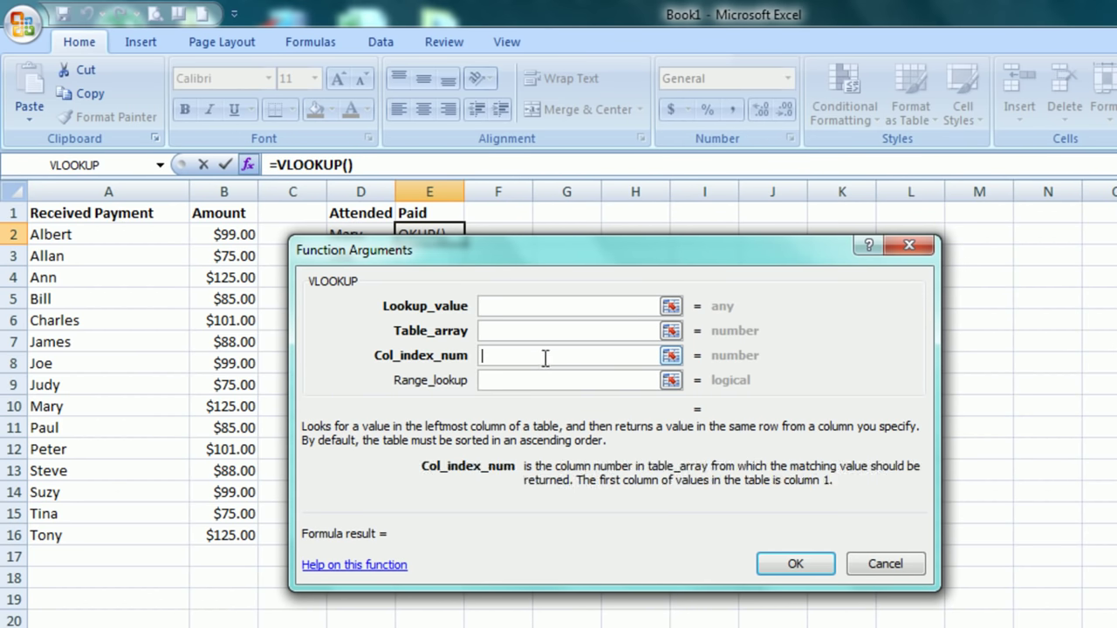
click(541, 381)
click(529, 356)
click(526, 329)
- Set the VLOOKUP lookup value to cell D2 and its table array to the named range paid
click(520, 304)
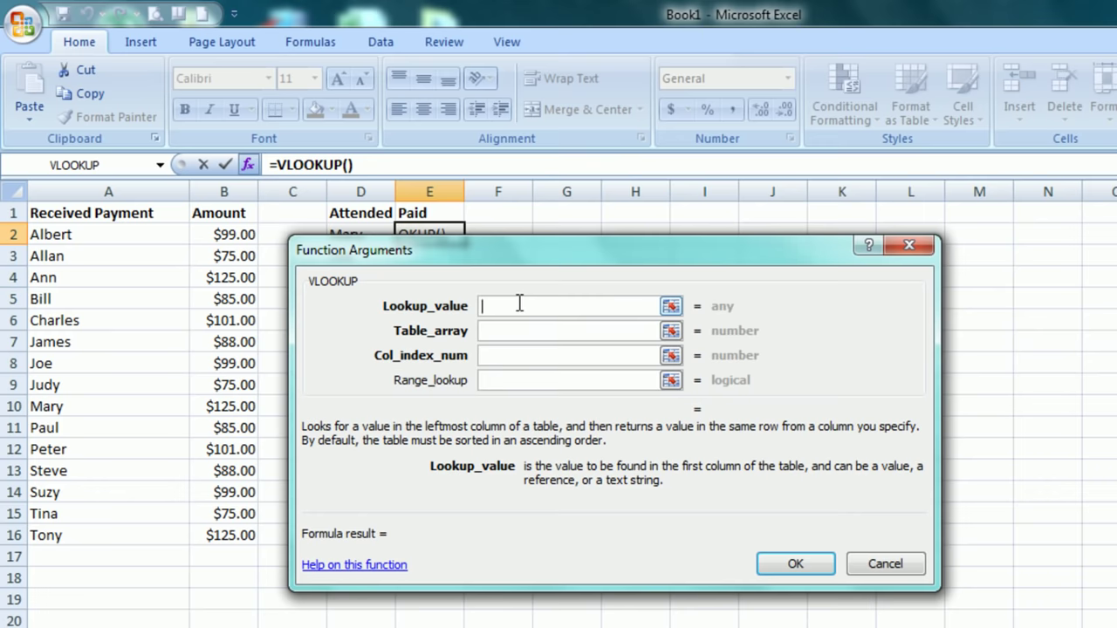
drag(534, 264, 732, 245)
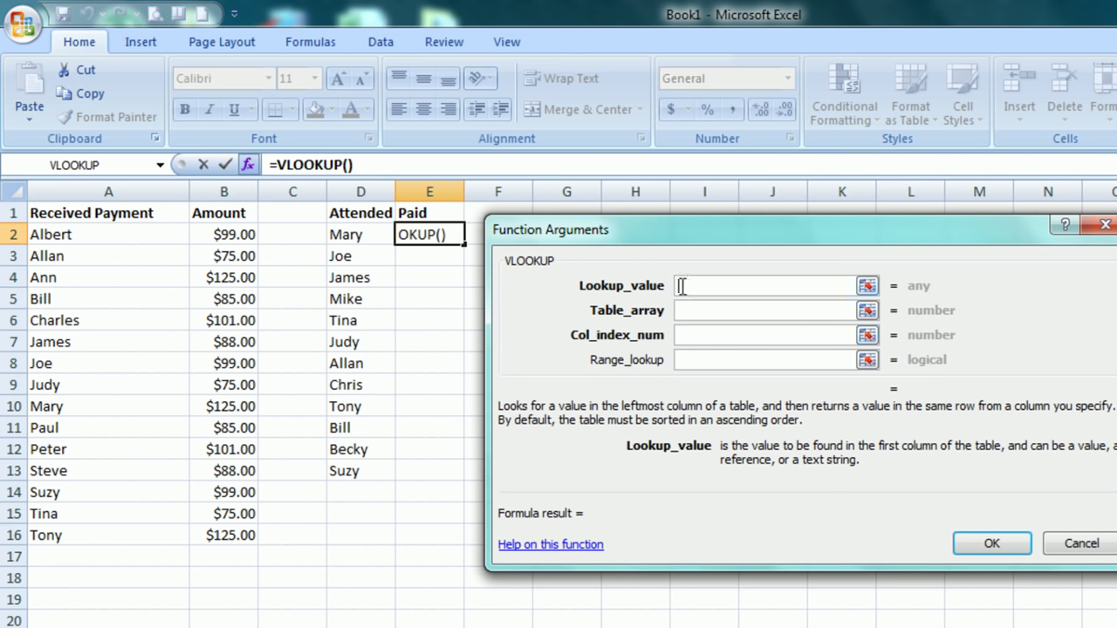
click(370, 236)
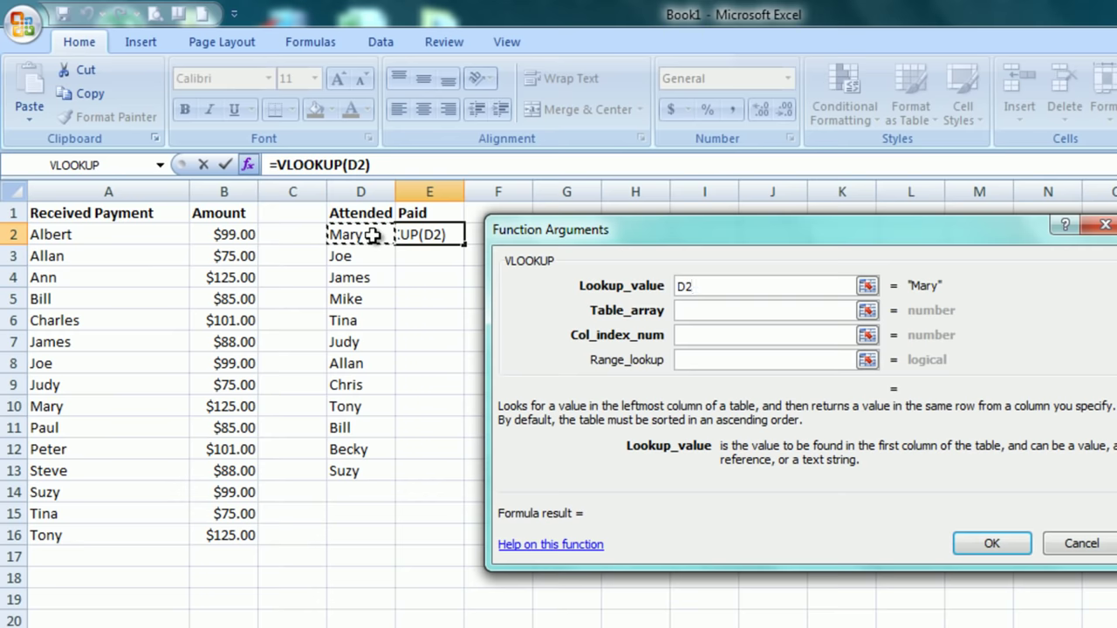
click(714, 313)
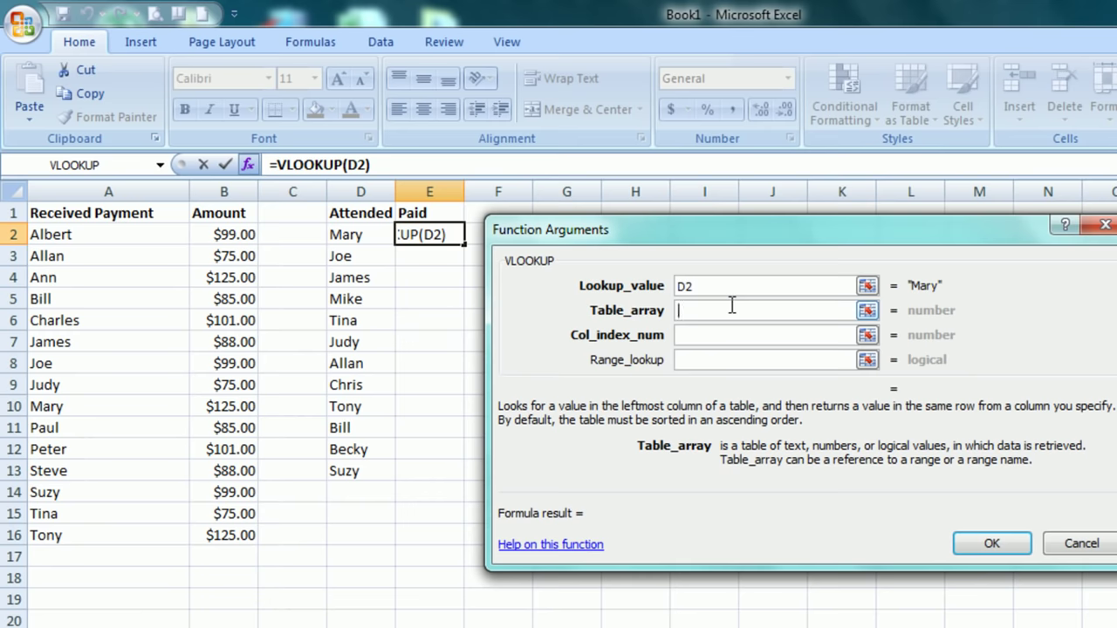
text(paid)
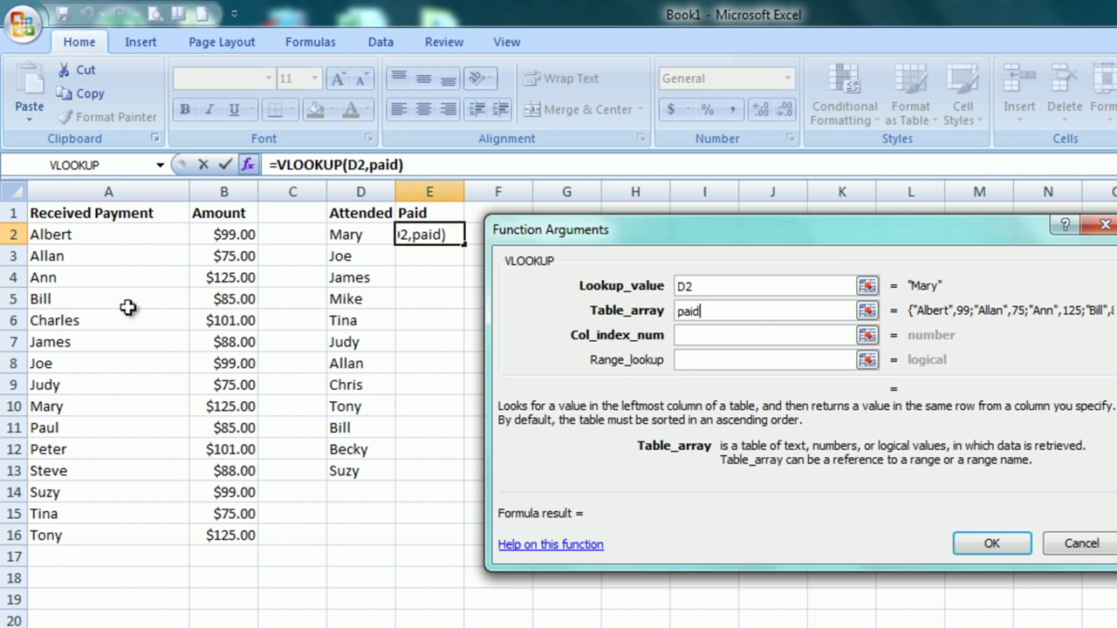
- Set the column index number to 1 and the range lookup to FALSE, completing the VLOOKUP formula in E2
click(689, 340)
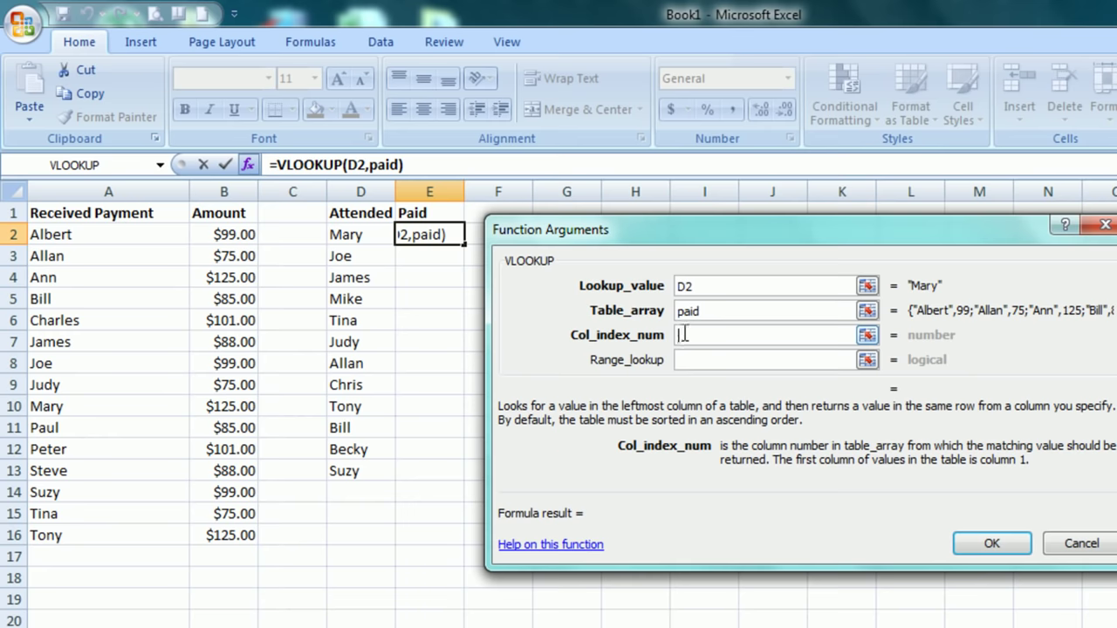
text(1)
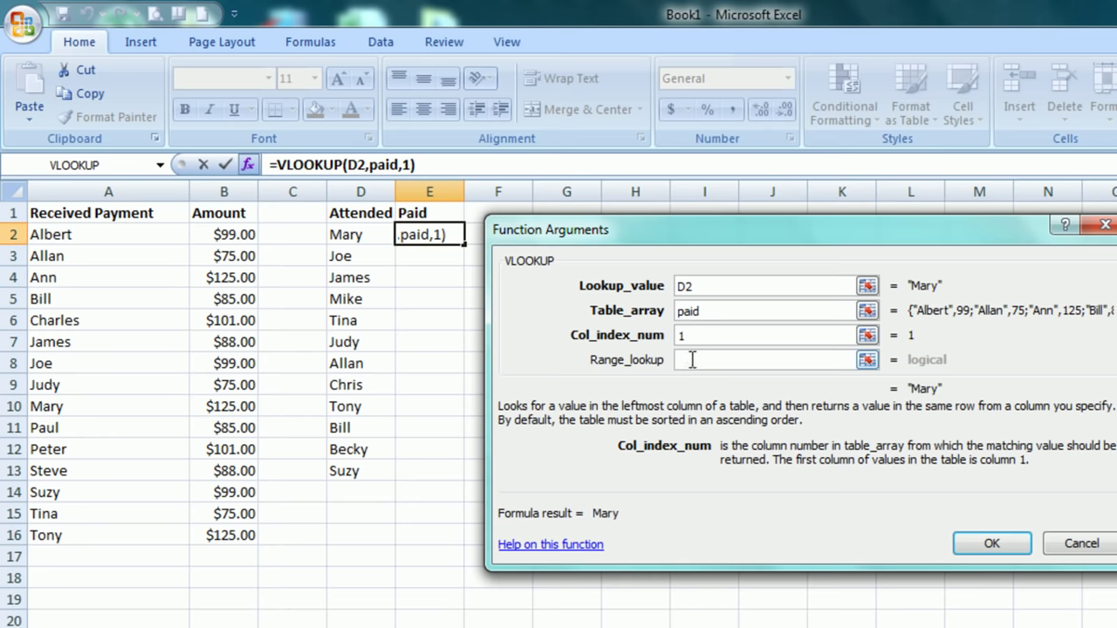
click(689, 360)
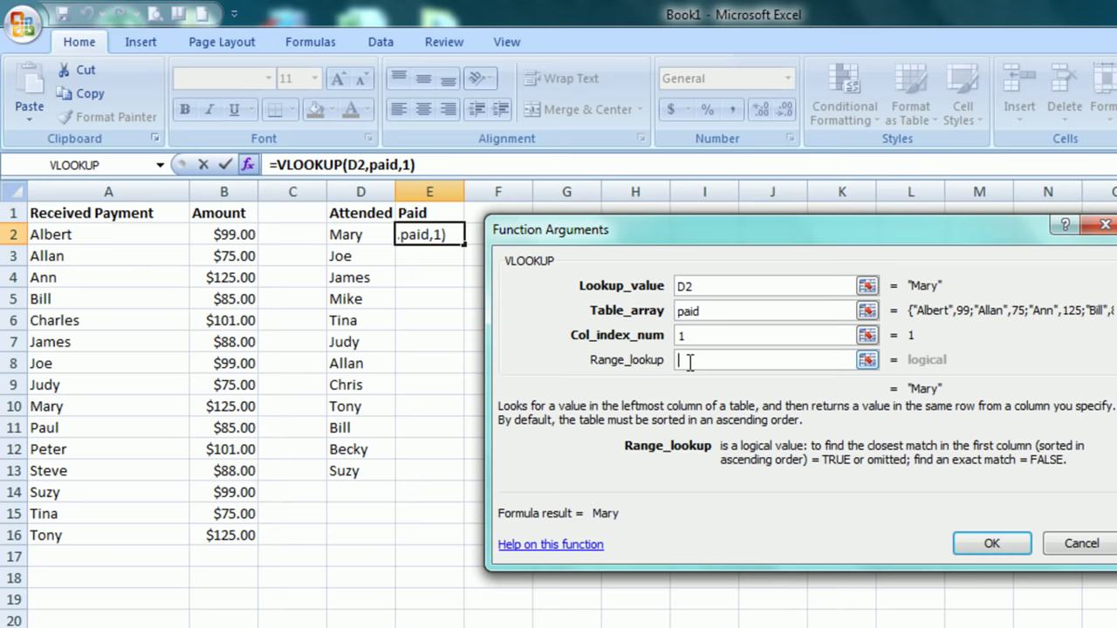
text(FALSE)
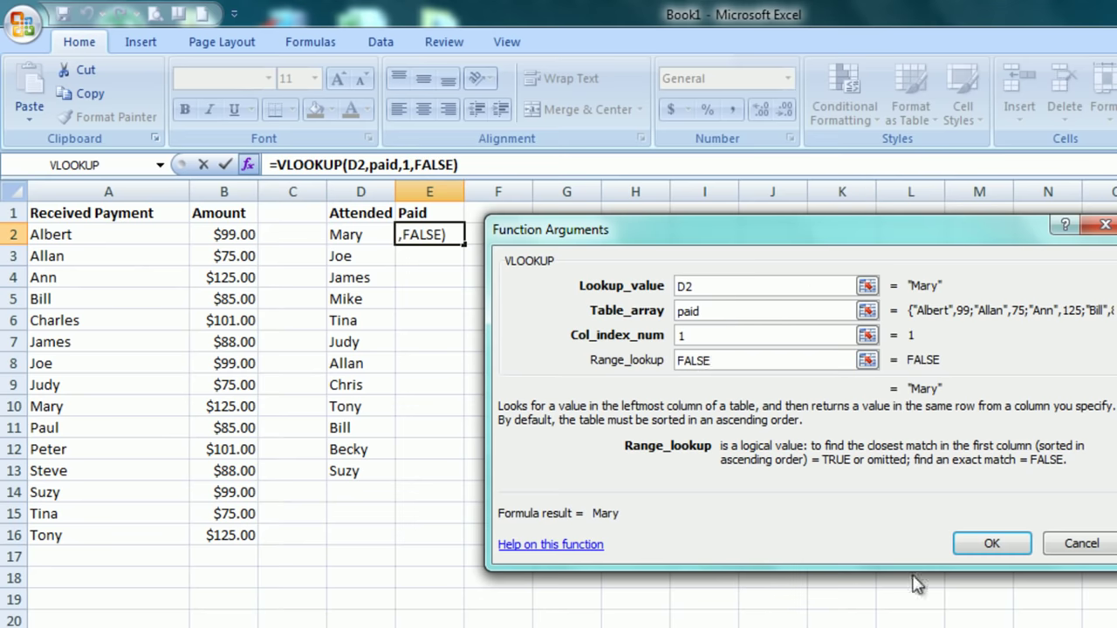
click(992, 544)
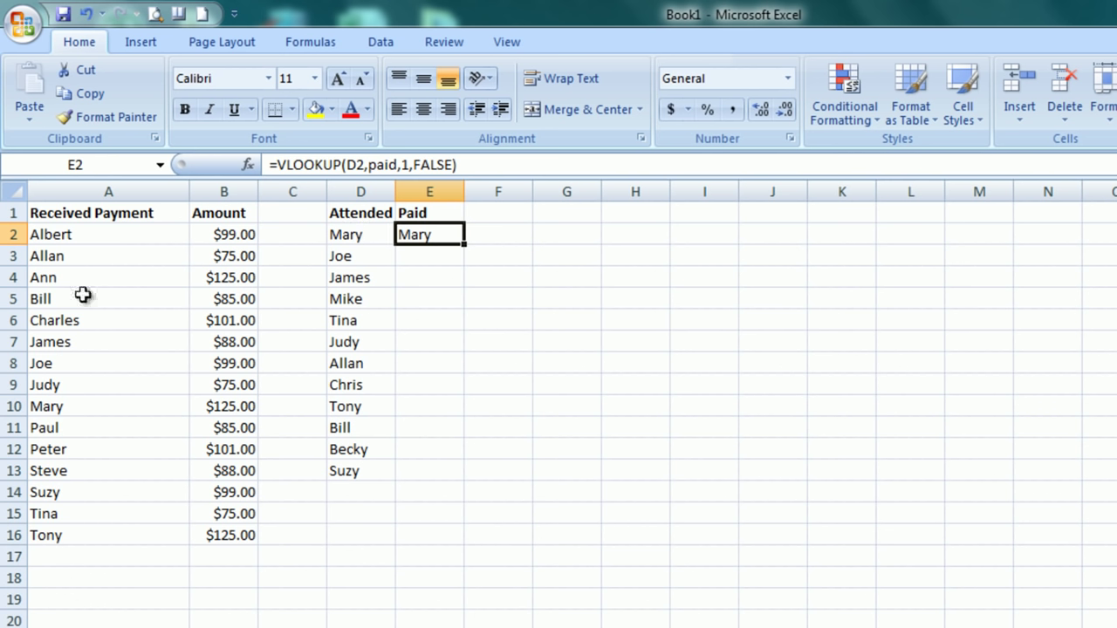
- Reopen the VLOOKUP arguments of cell E2 and set the column index number to 2
click(80, 412)
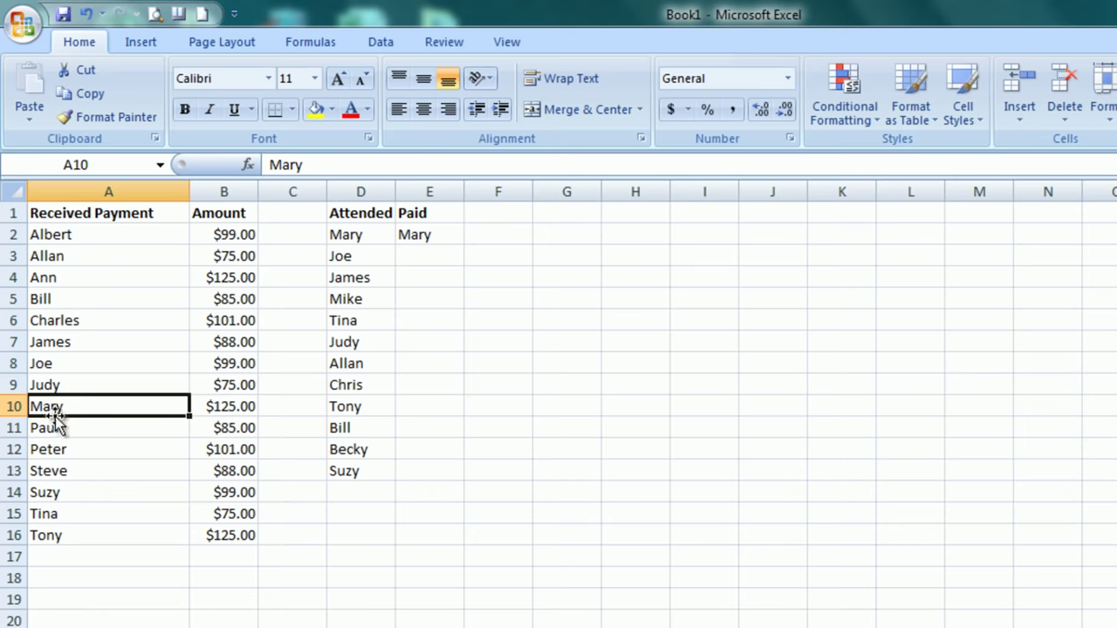
click(407, 237)
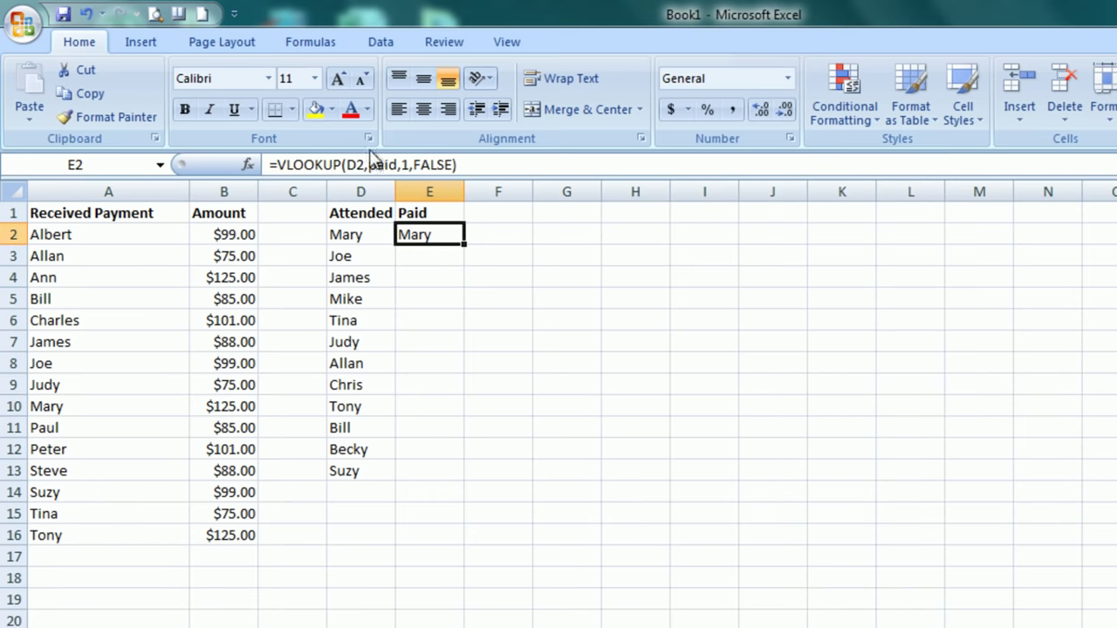
click(403, 167)
click(247, 165)
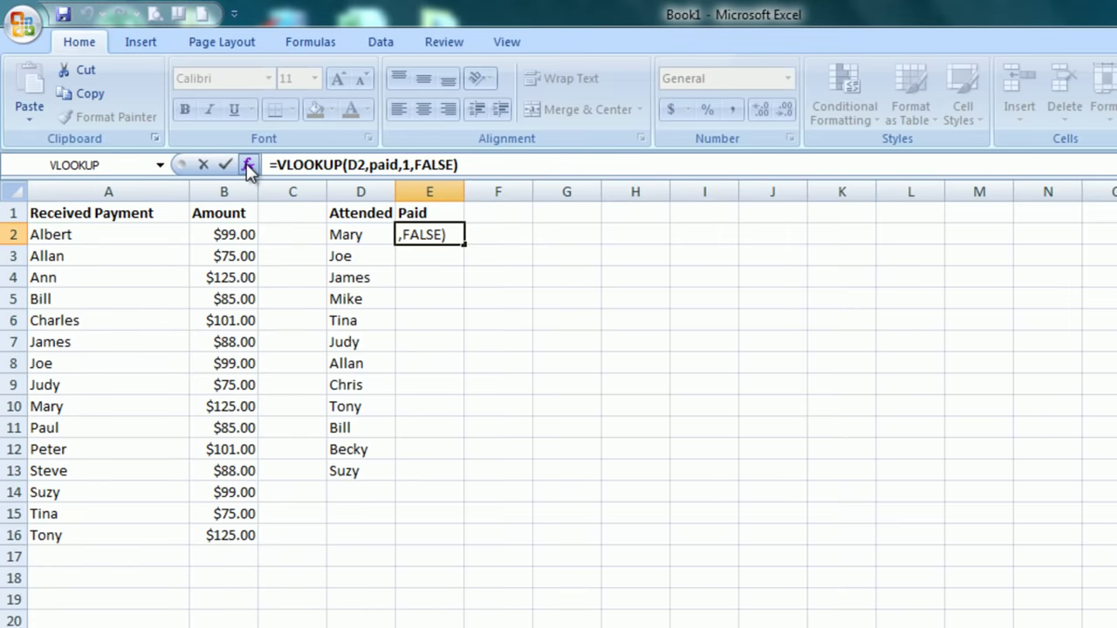
click(695, 340)
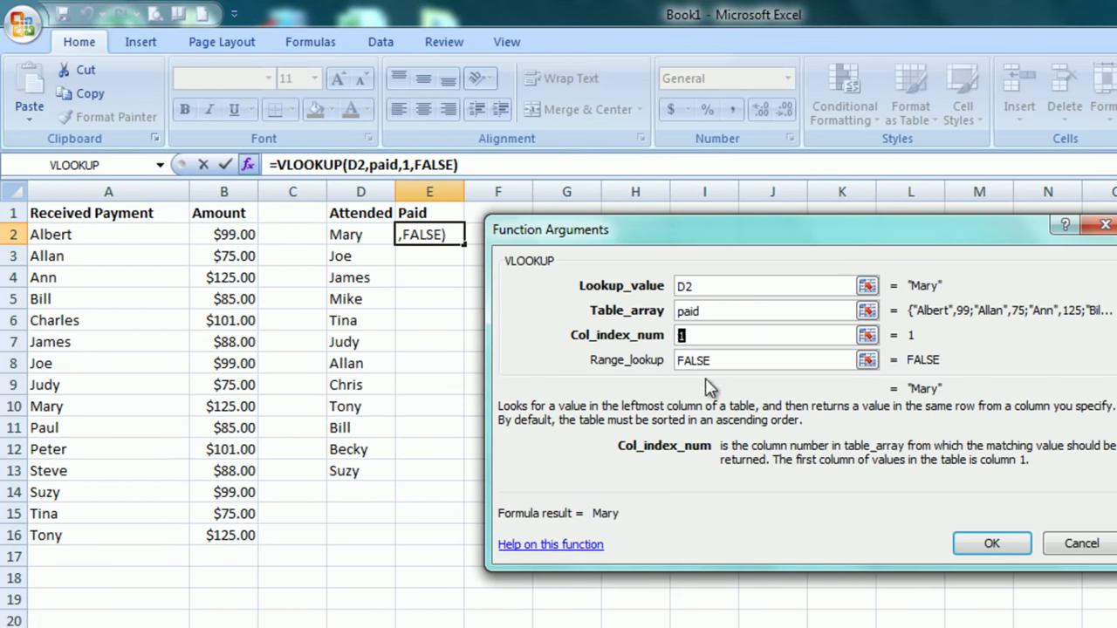
text(2)
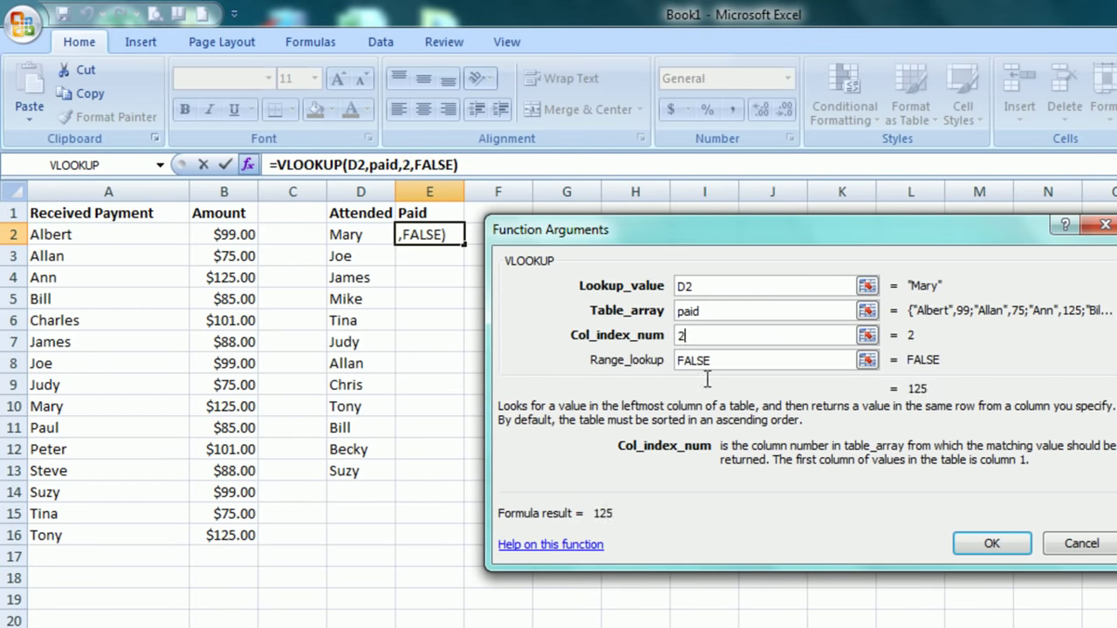
click(970, 545)
- Set the column index number in E2's VLOOKUP formula to 1 and fill the formula down through E13
click(229, 403)
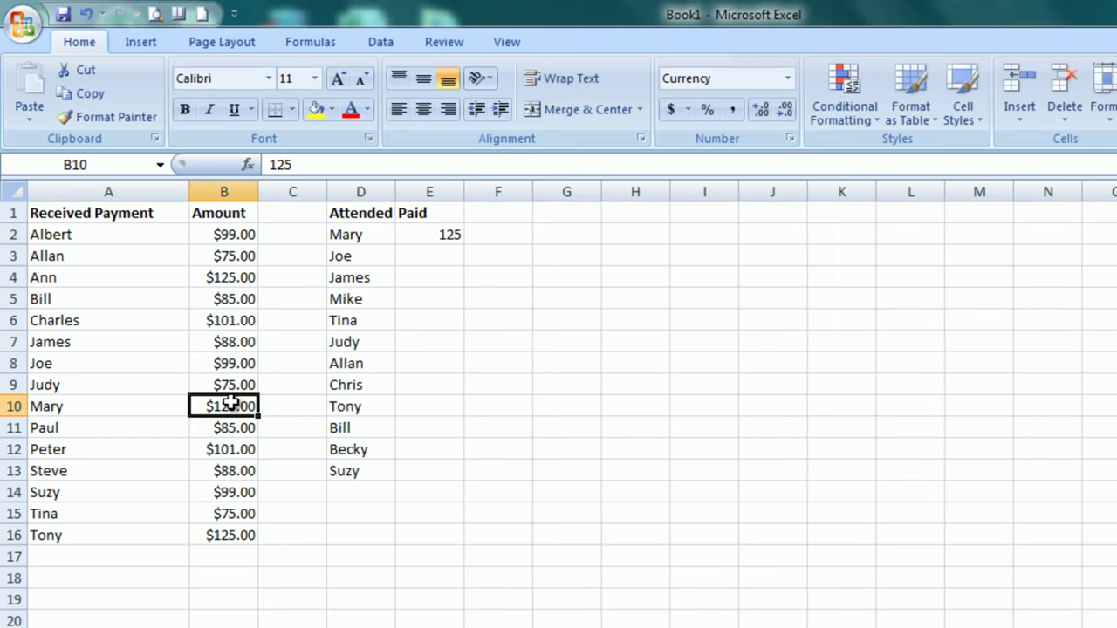
click(411, 242)
click(406, 164)
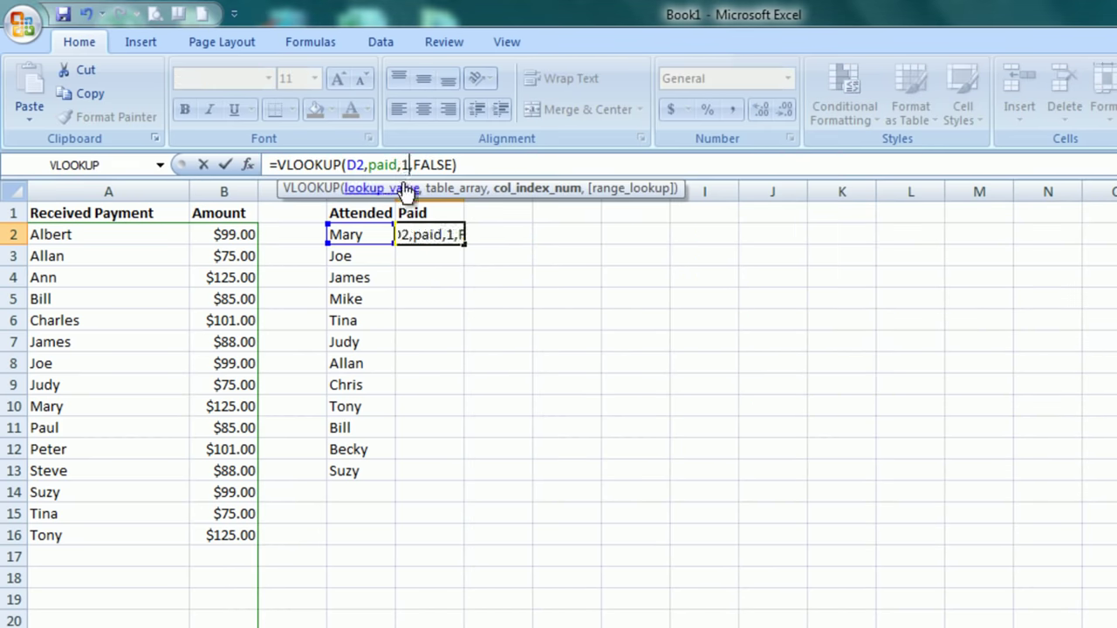
key(Return)
click(433, 236)
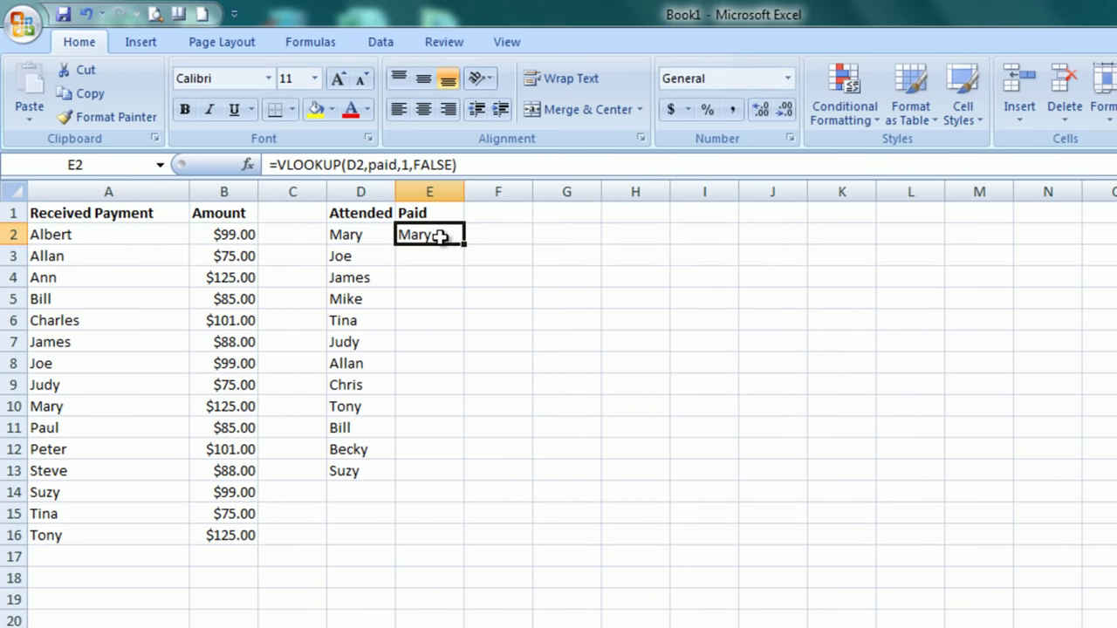
drag(465, 244, 468, 481)
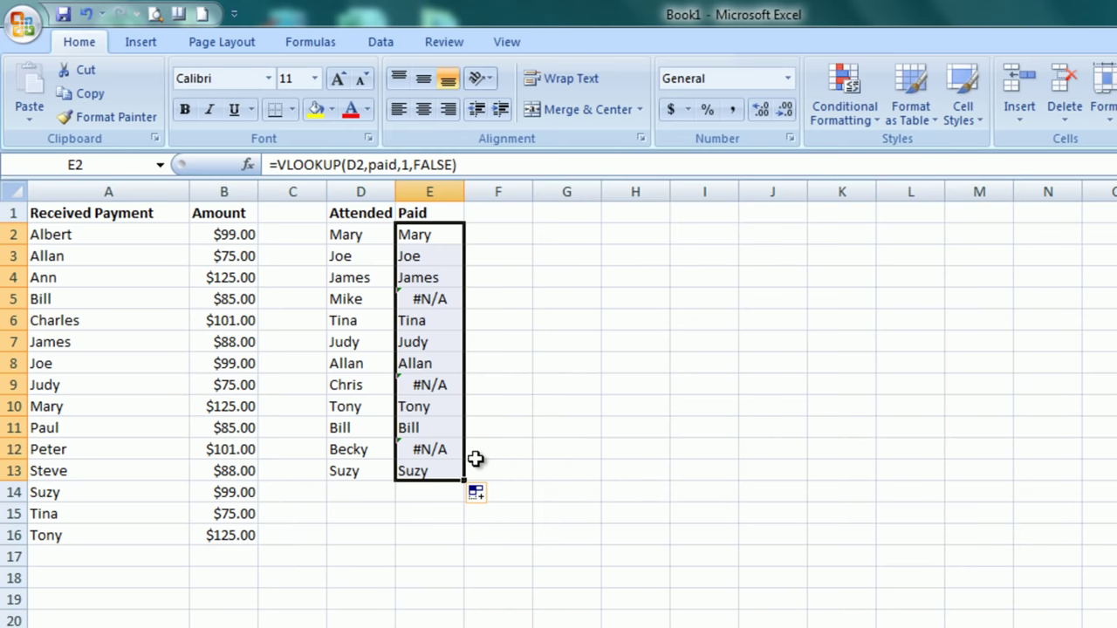
- Check the Paid column's lookup results in E2:E5, E9 and E12 against the names in the Received Payment list
click(429, 235)
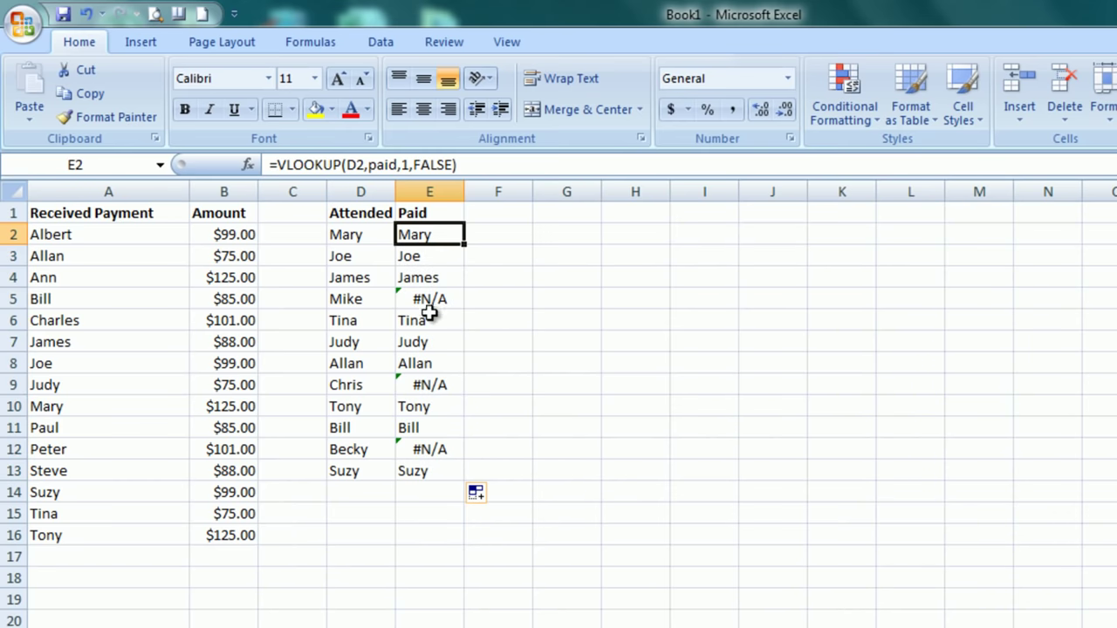
click(428, 256)
click(430, 281)
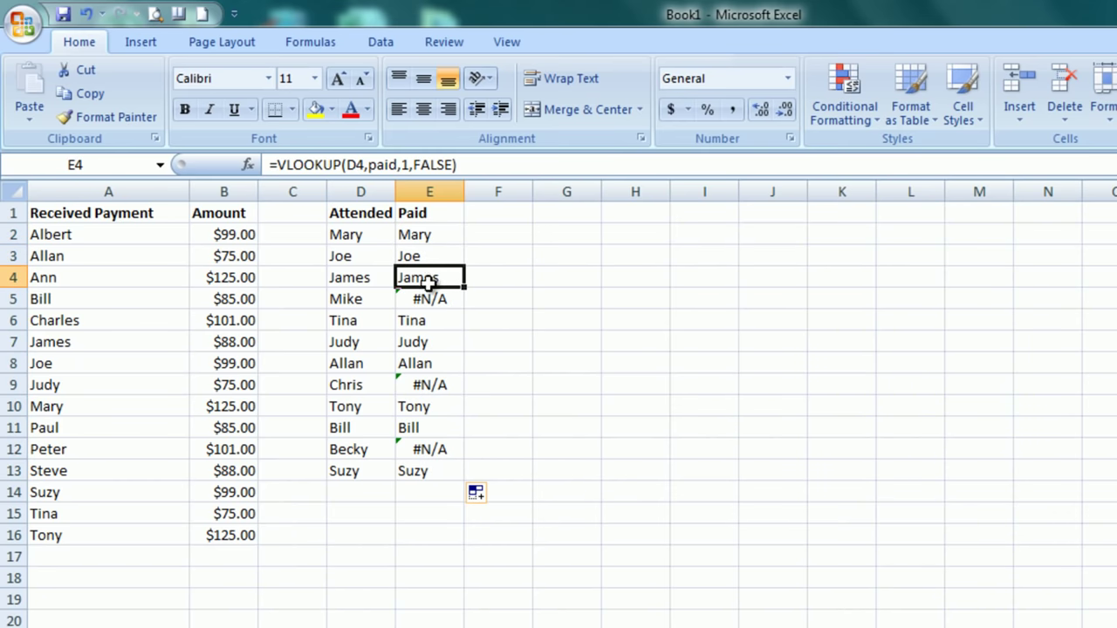
click(429, 301)
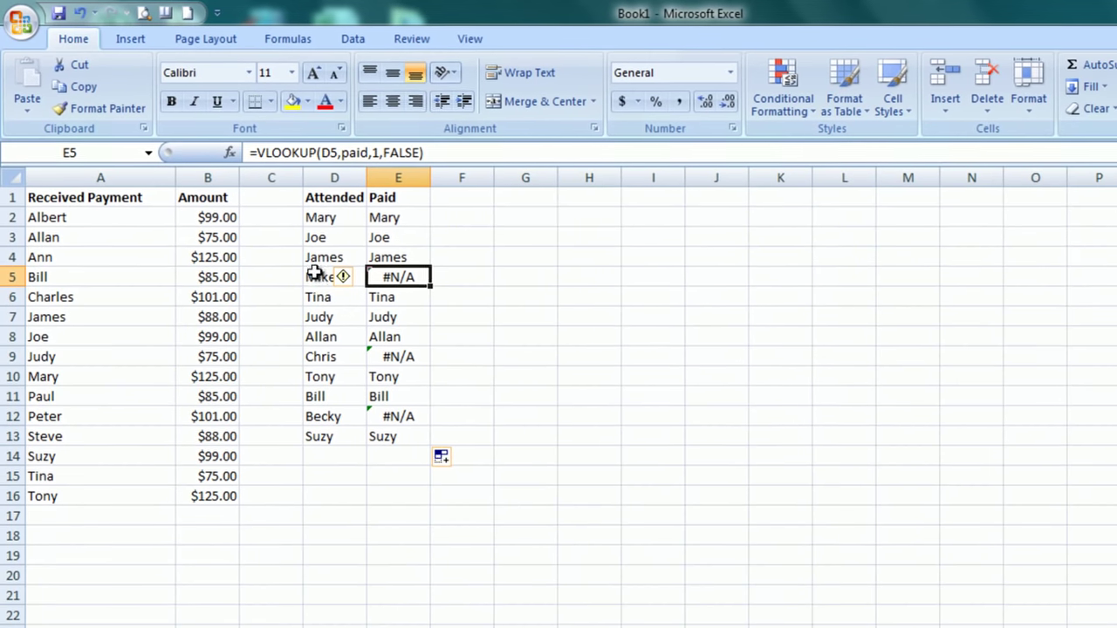
drag(105, 214, 85, 494)
click(424, 276)
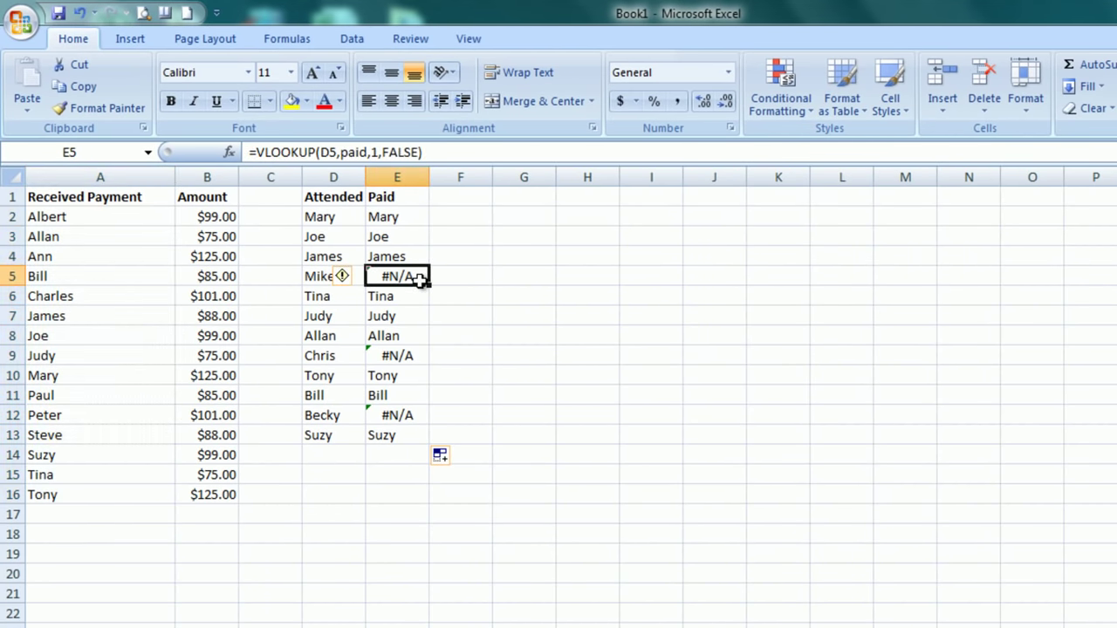
click(414, 355)
click(409, 417)
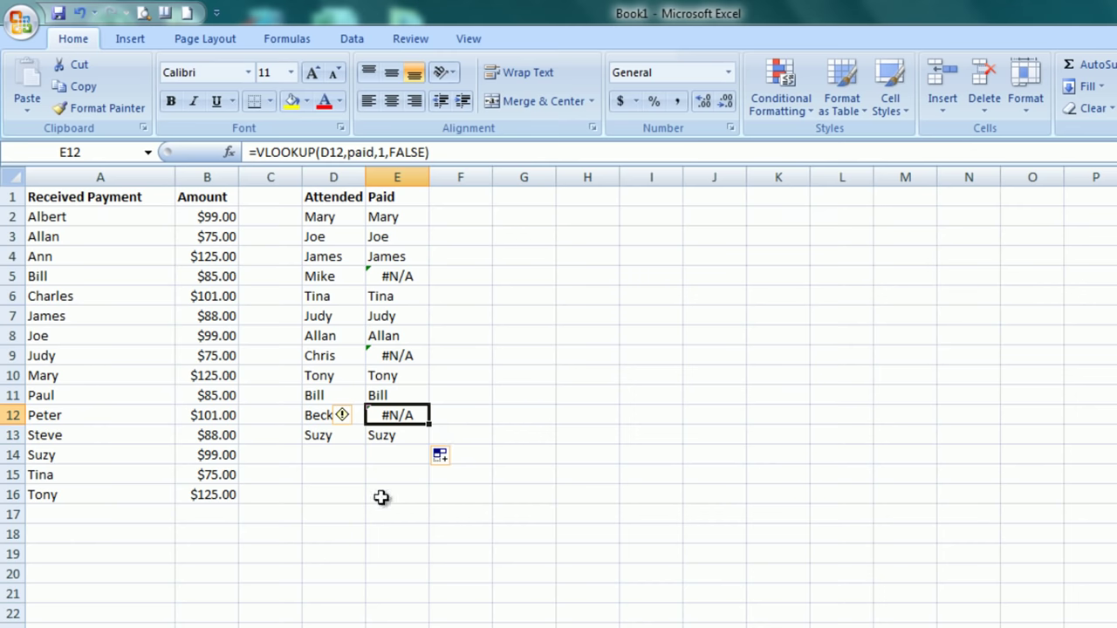
- Add the attendee name from D9 to cell A21 below the Received Payment list, with the amount 99 in B21
click(40, 591)
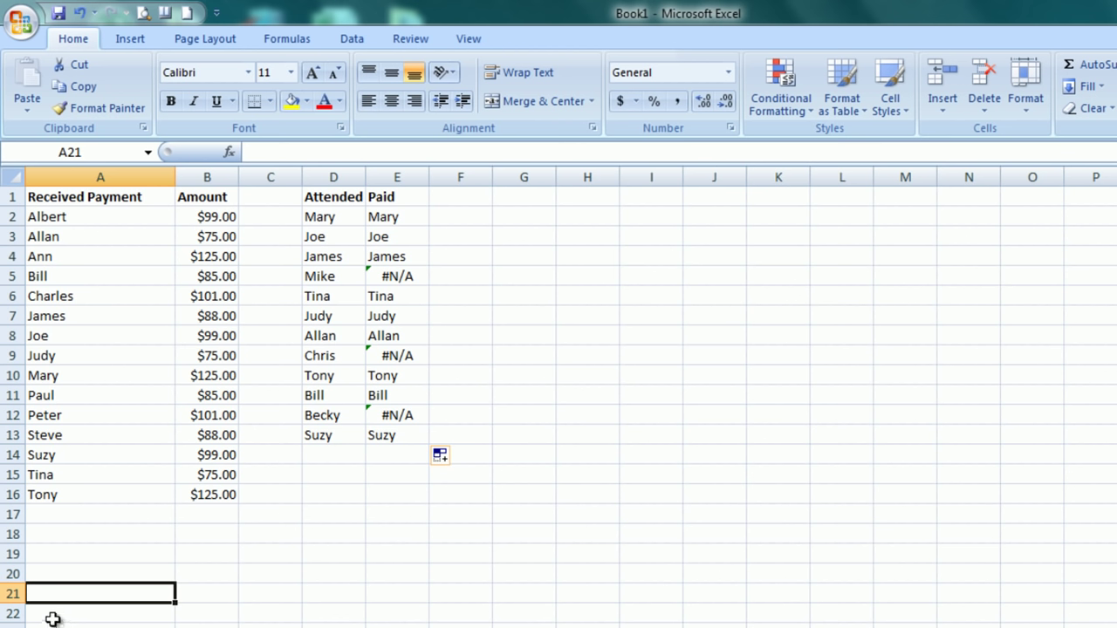
text(Chris)
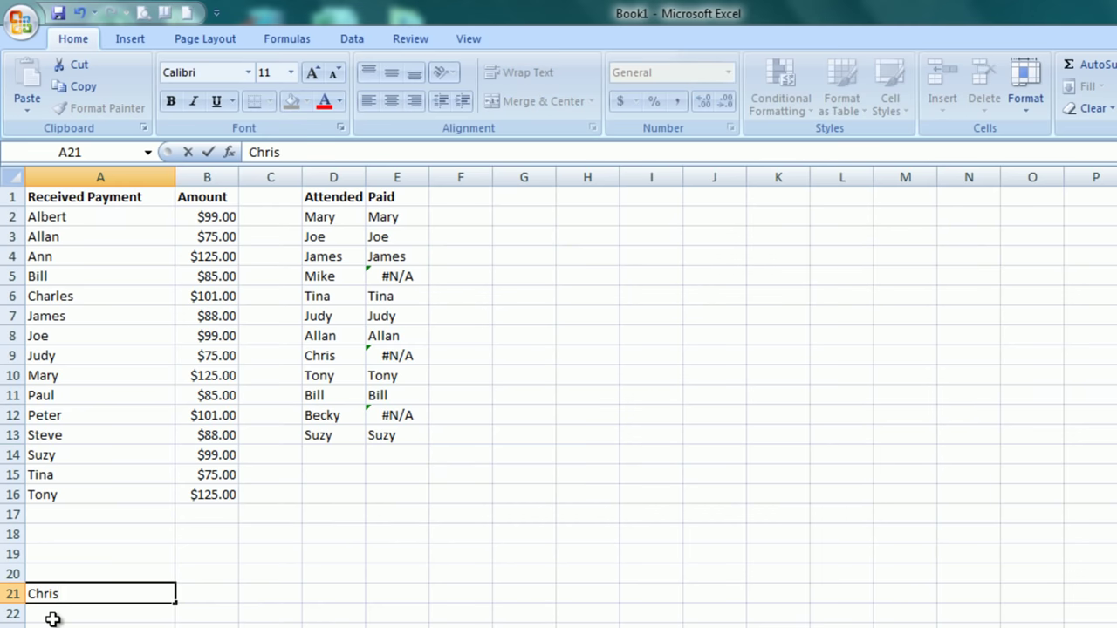
key(Return)
click(417, 351)
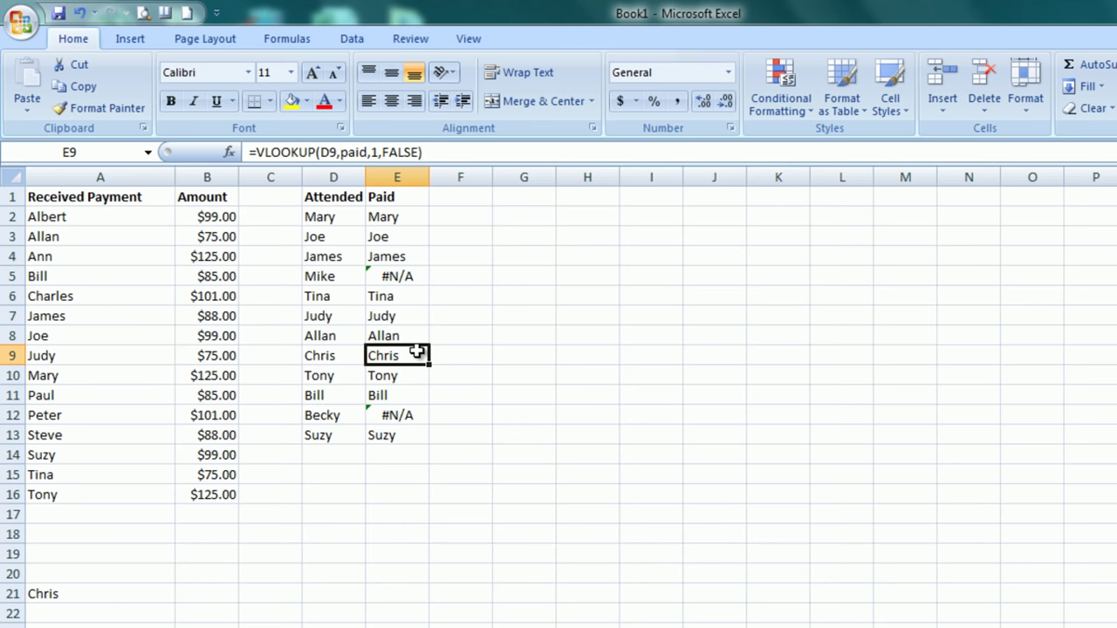
click(198, 591)
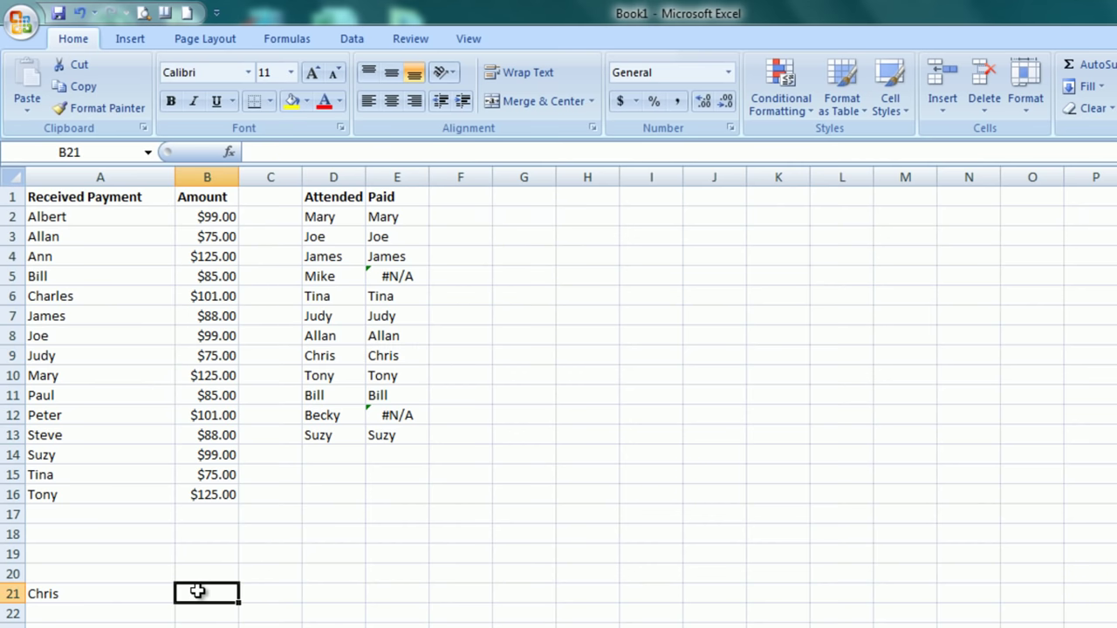
text(99)
key(Return)
- Try column index number 2 in cell E9's VLOOKUP formula, and undo that change
click(397, 355)
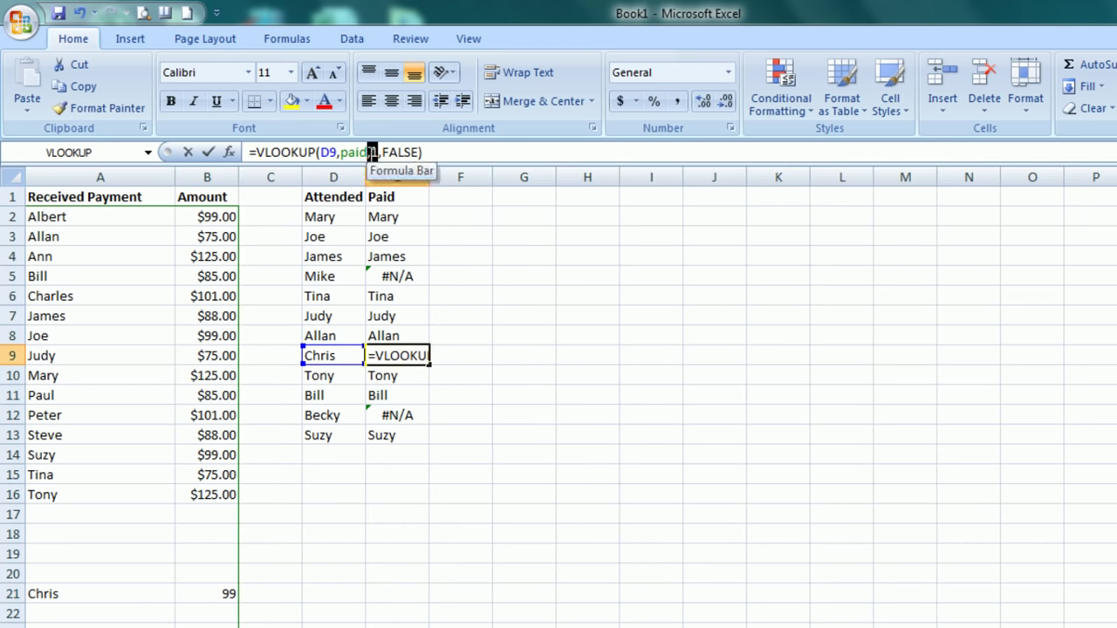
double_click(374, 152)
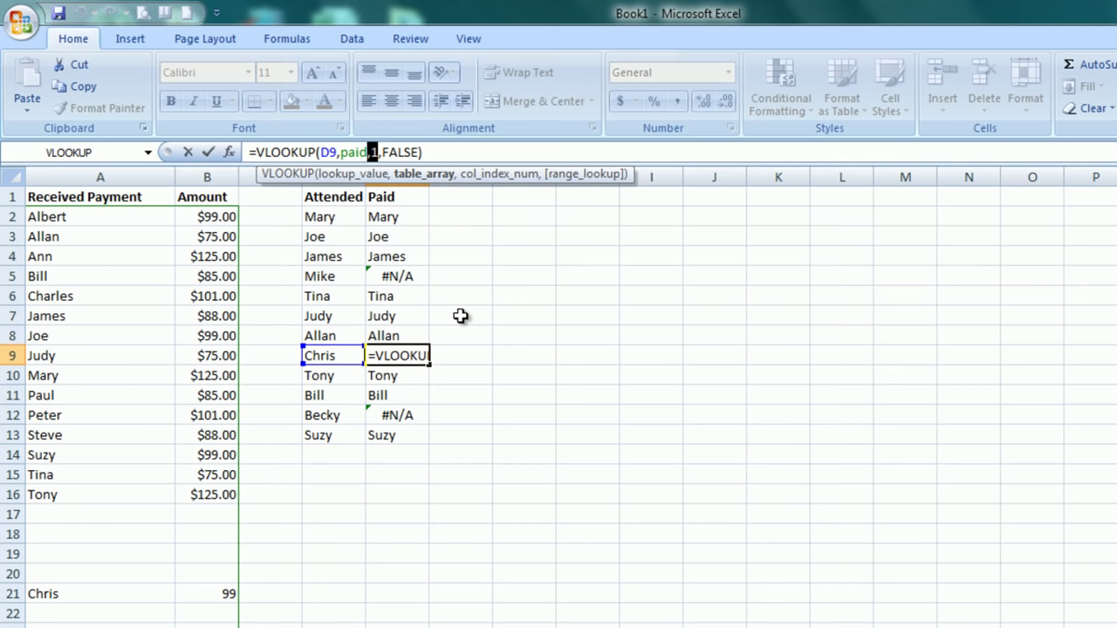
key(BackSpace)
text(2)
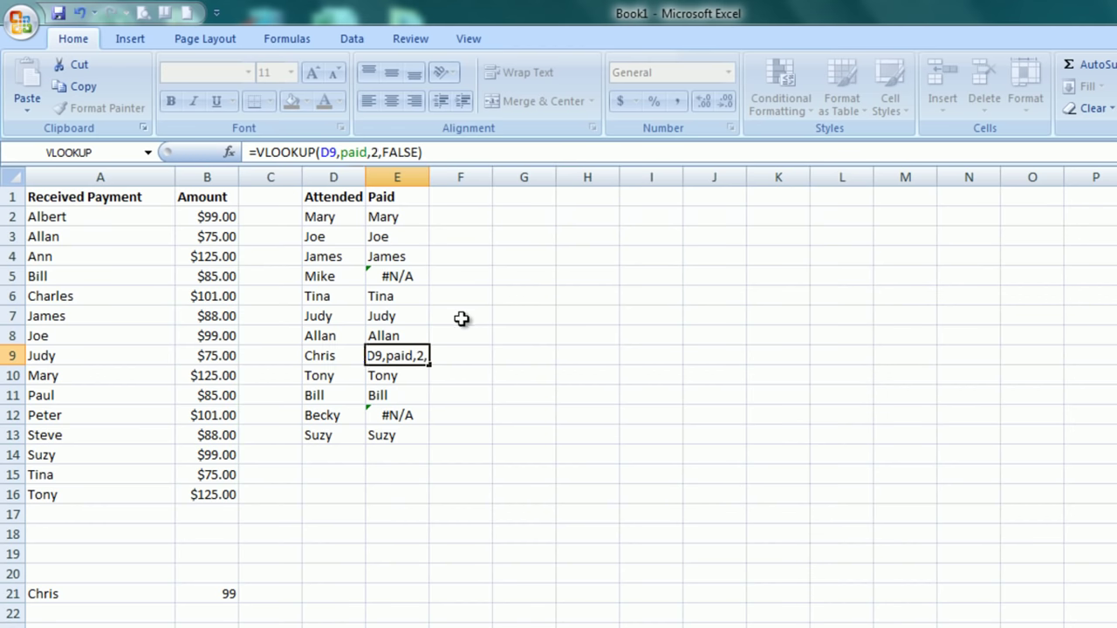
key(Return)
click(413, 358)
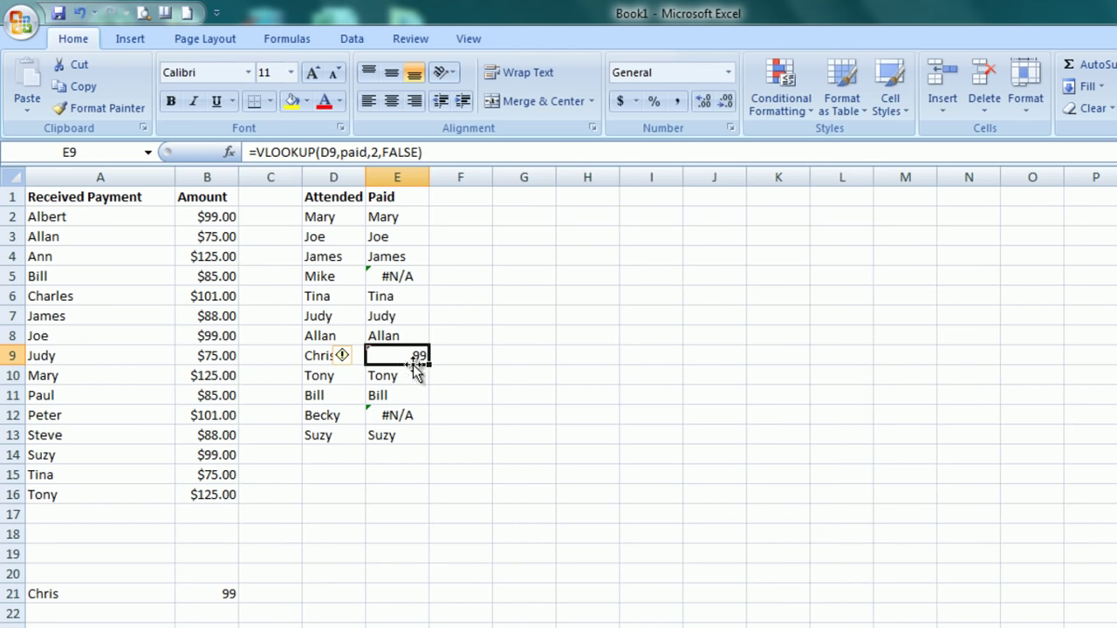
key(ctrl+z)
click(437, 477)
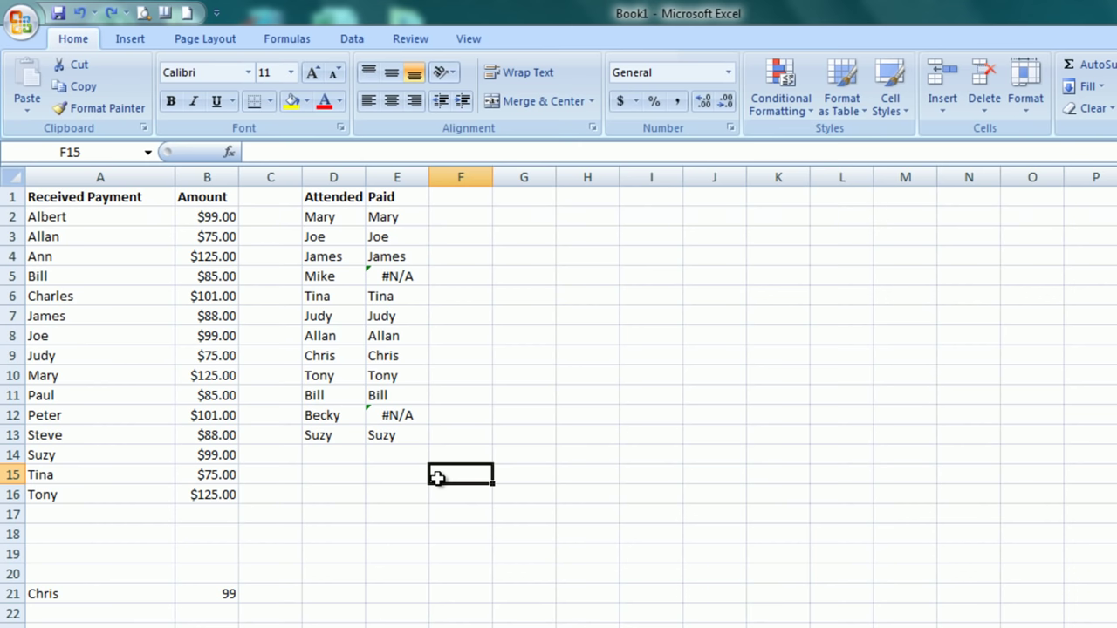
- Remove the VLOOKUP from cell E2's formula and insert the IFERROR function in its place
click(397, 281)
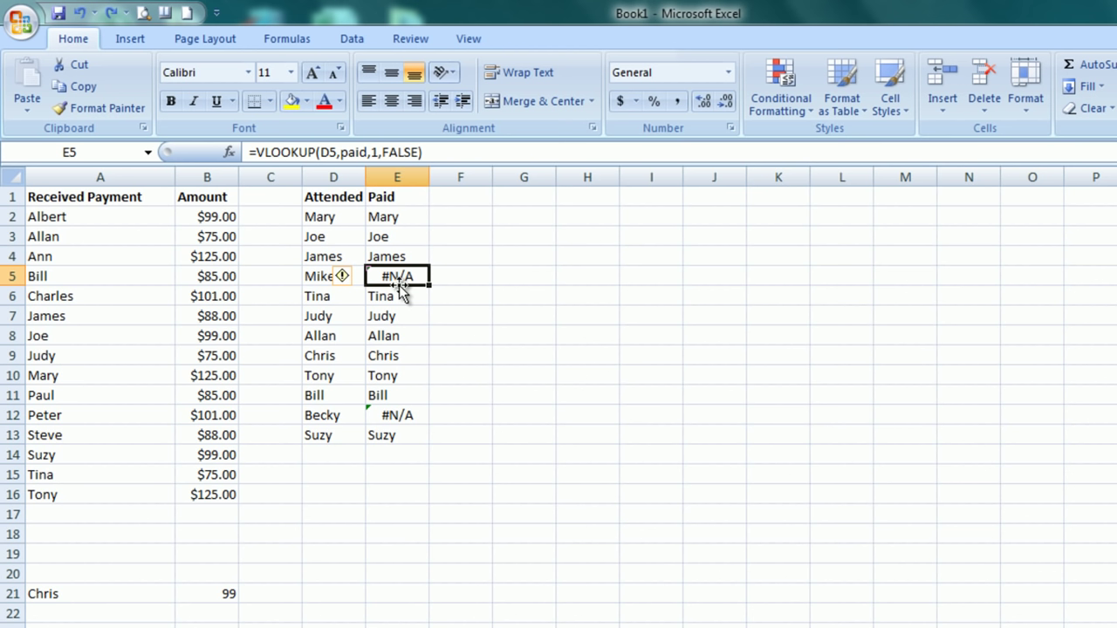
click(417, 217)
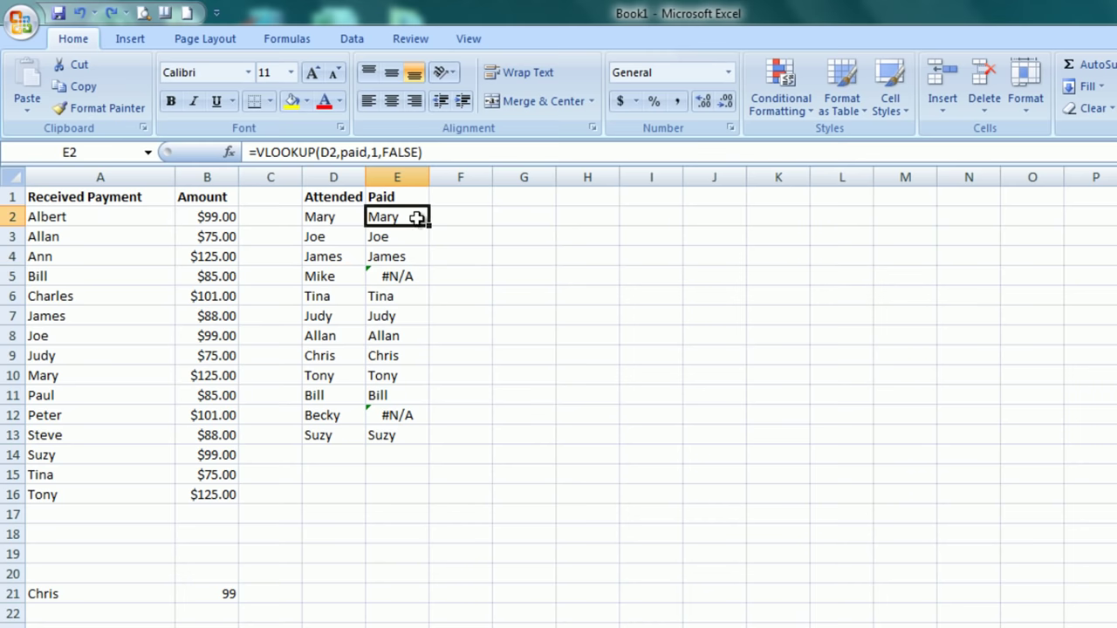
click(428, 153)
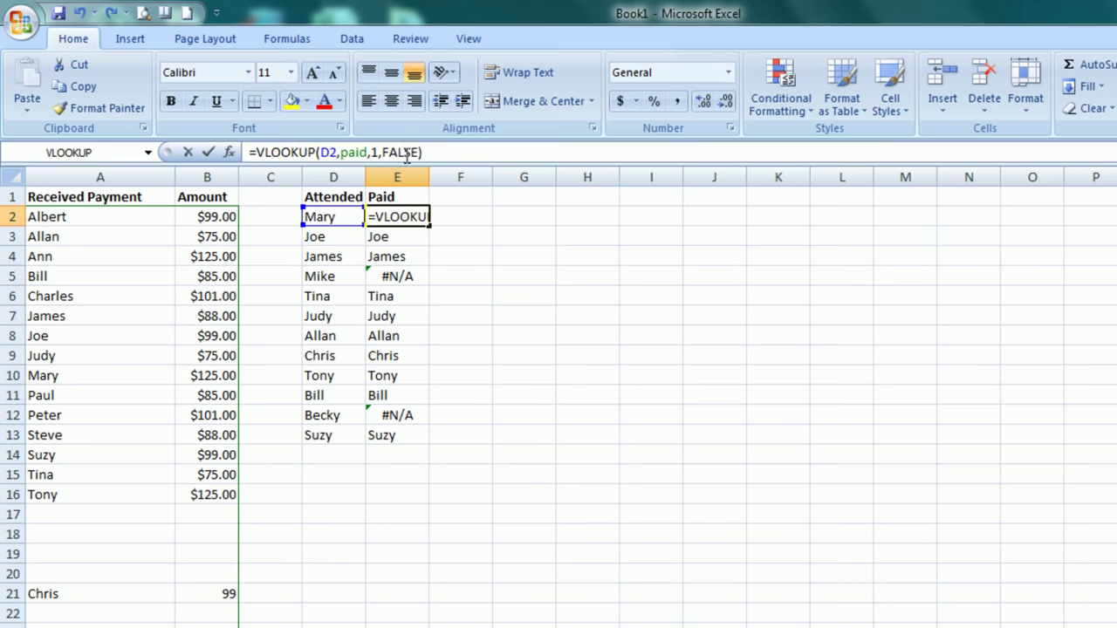
shift+click(258, 166)
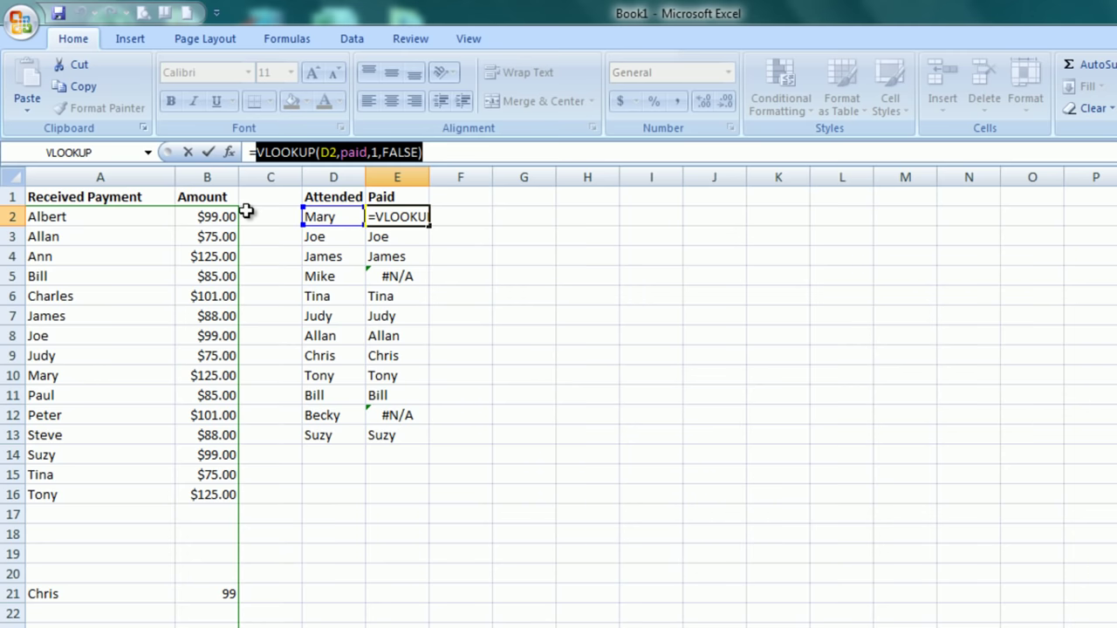
key(Delete)
key(shift+F3)
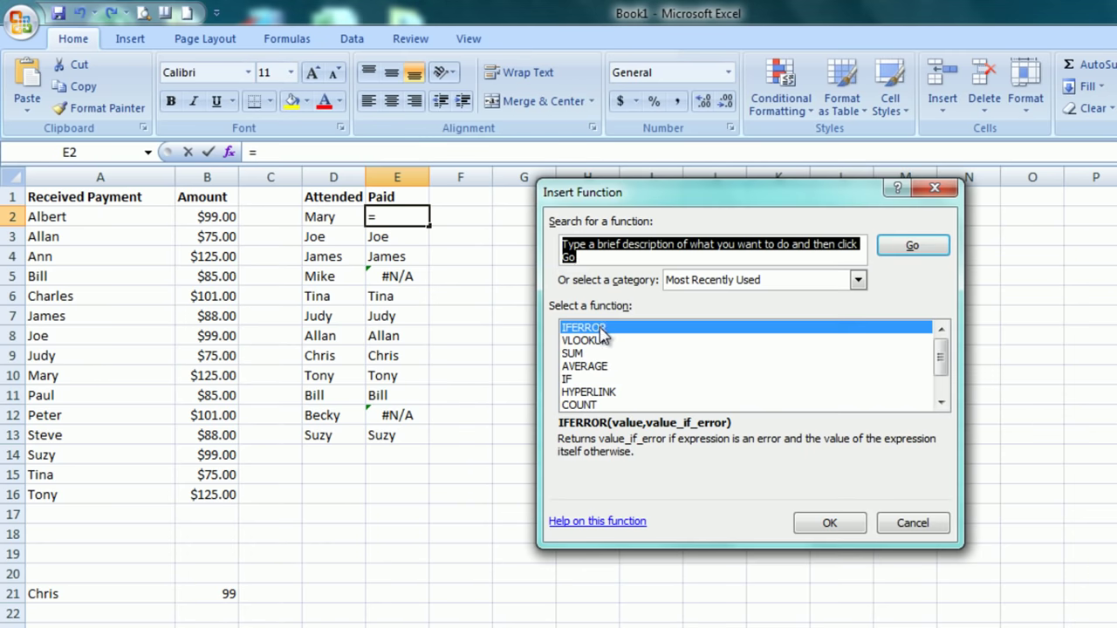
double_click(598, 329)
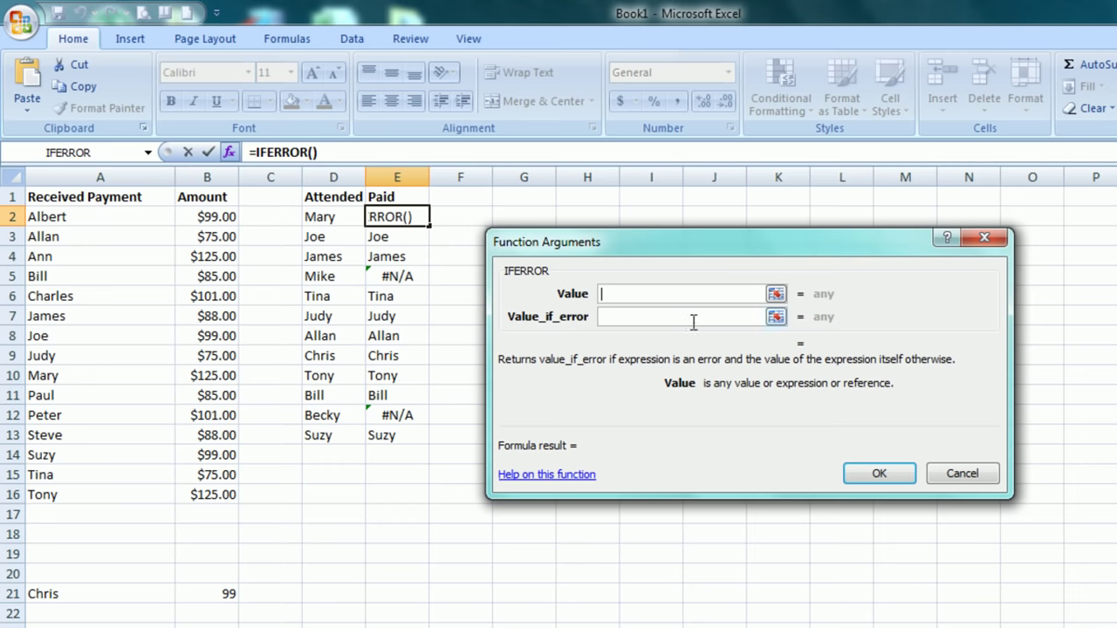
- Set the IFERROR value to VLOOKUP(D2,paid,1,FALSE) and the value if error to Collect, completing the formula in E2
text(VLOOKUP(D3,paid,1,FALSE))
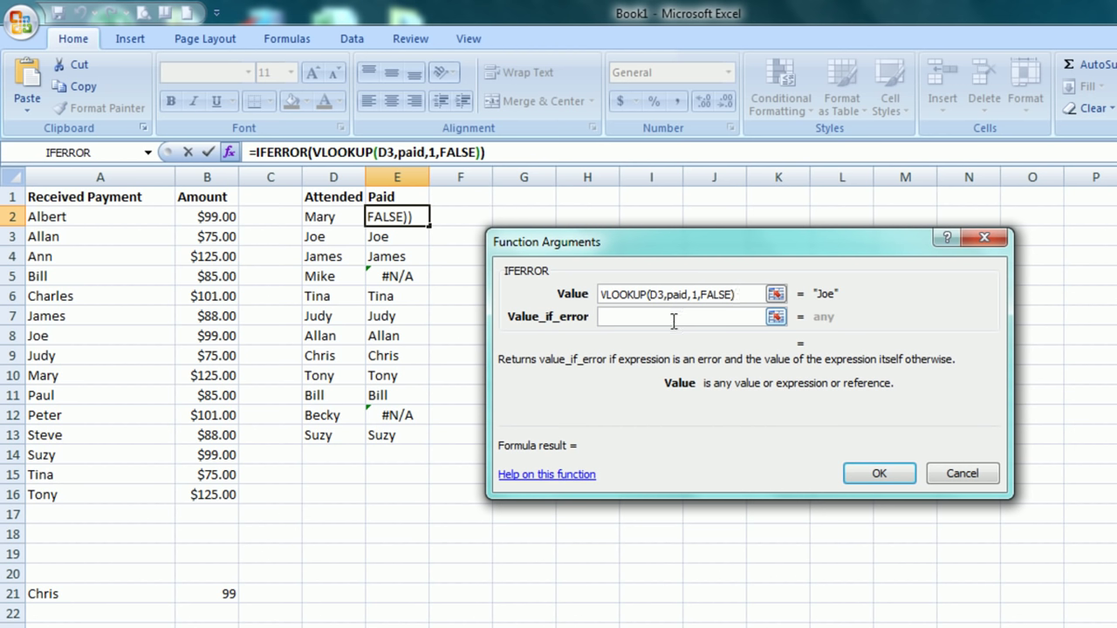
click(673, 318)
click(656, 294)
key(BackSpace)
text(2)
click(616, 317)
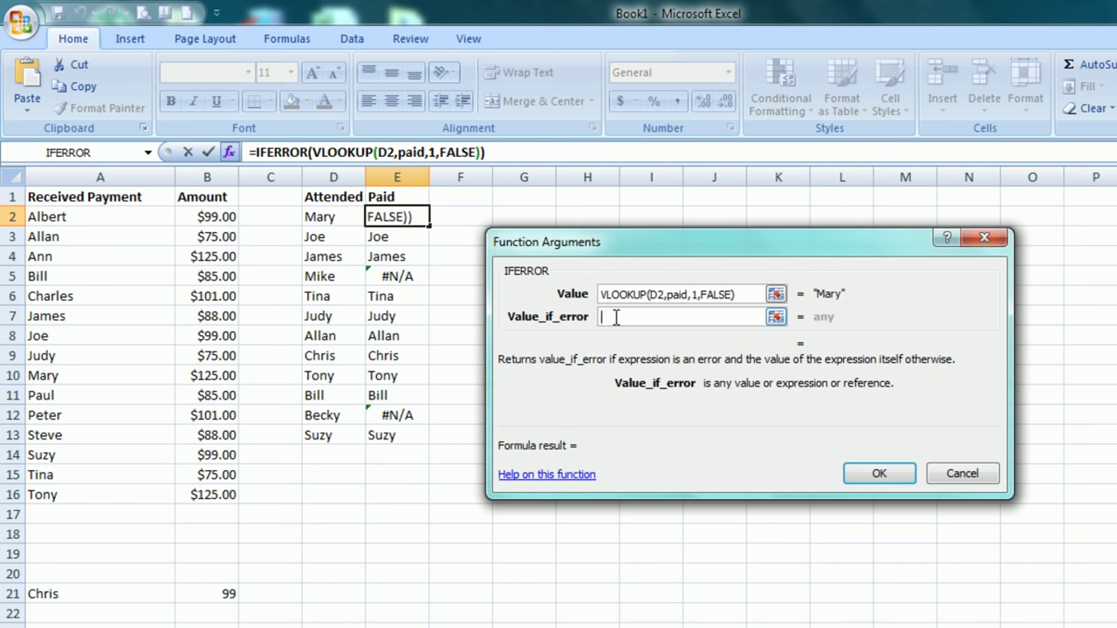
text(Collect)
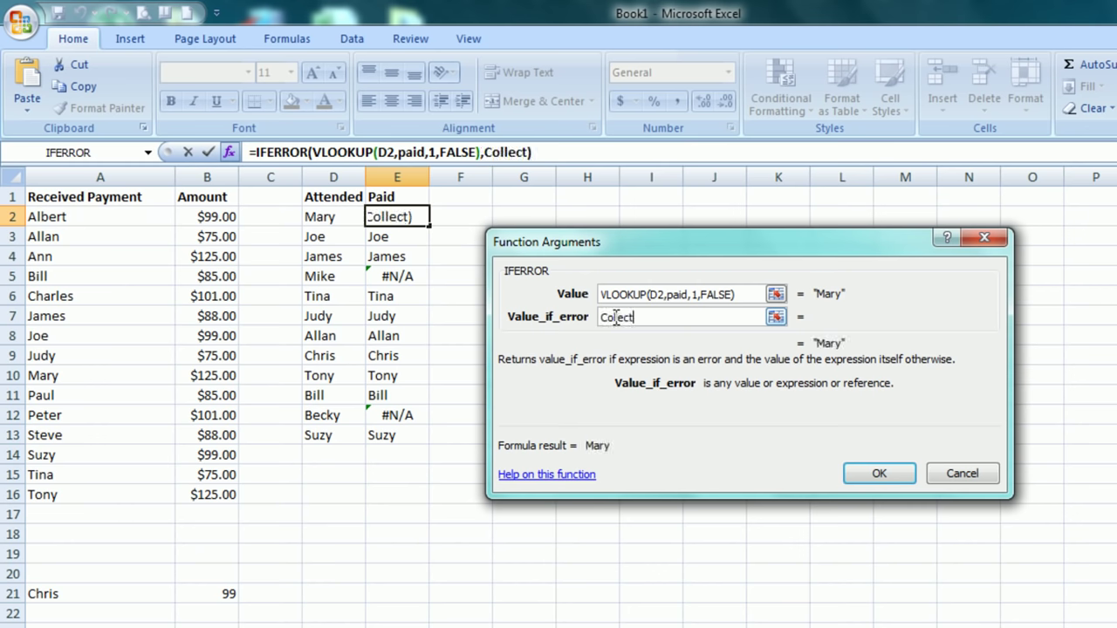
key(Return)
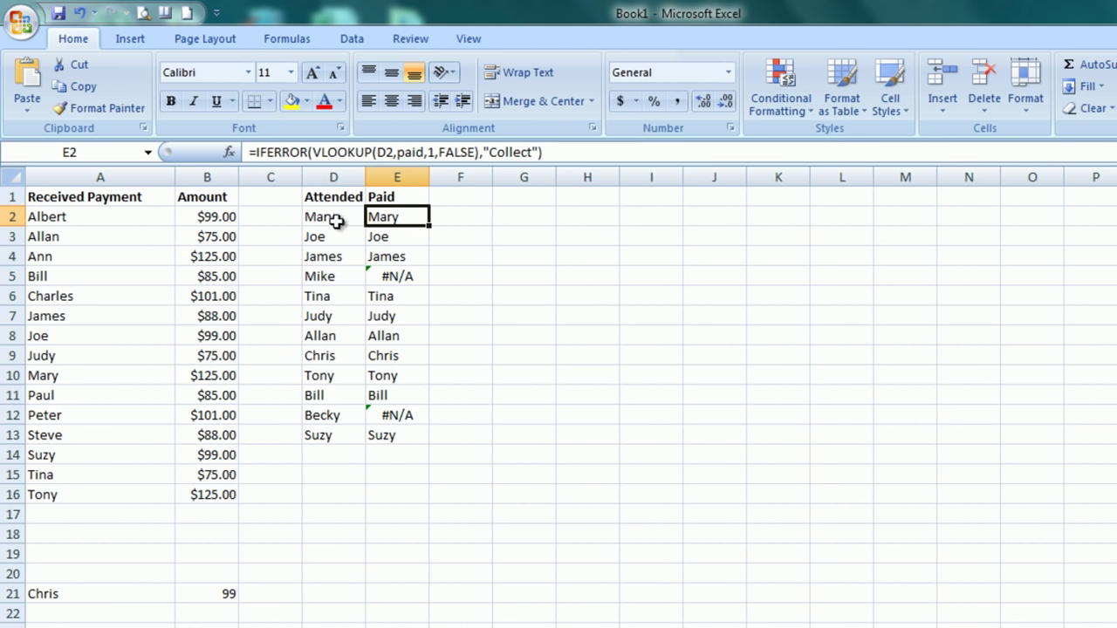
- Fill the IFERROR formula from E2 down through E13 and check the results in E5 and E12
double_click(428, 225)
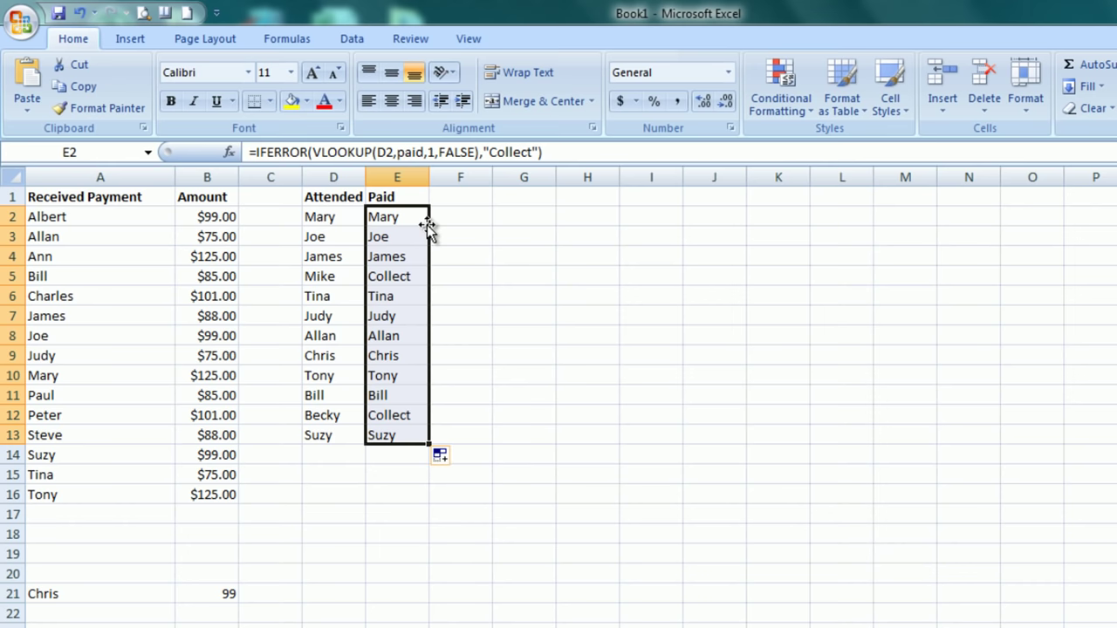
click(390, 273)
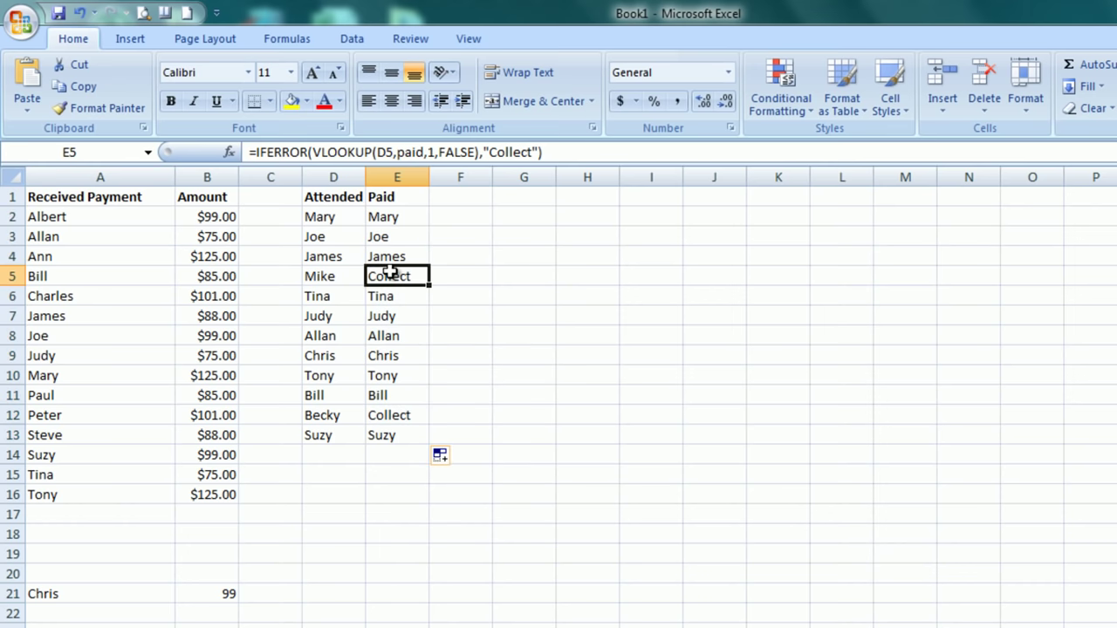
click(405, 416)
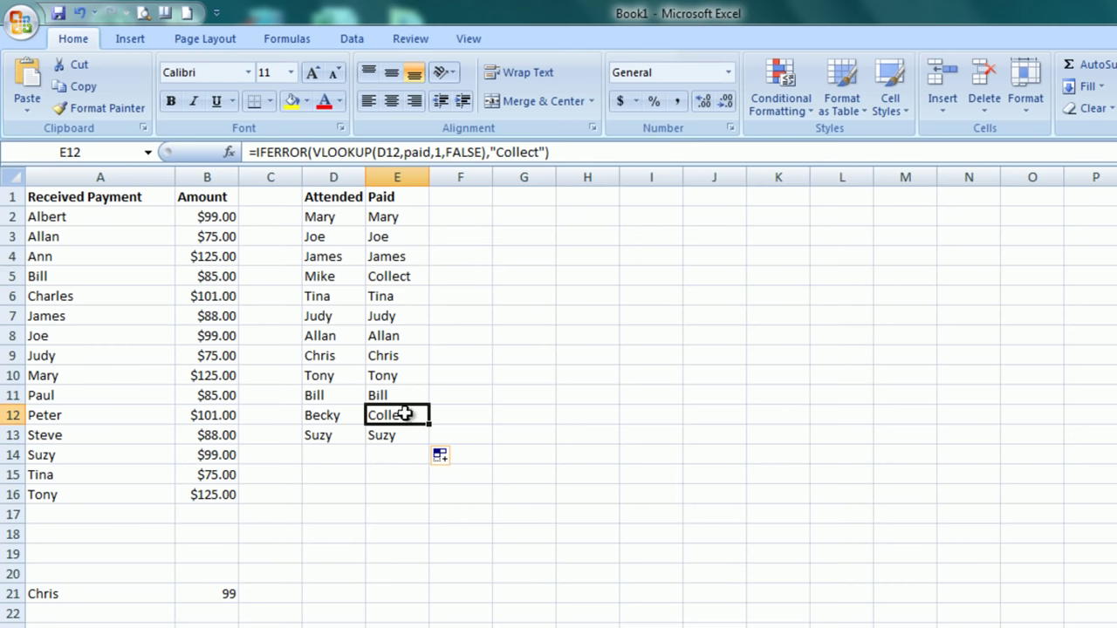